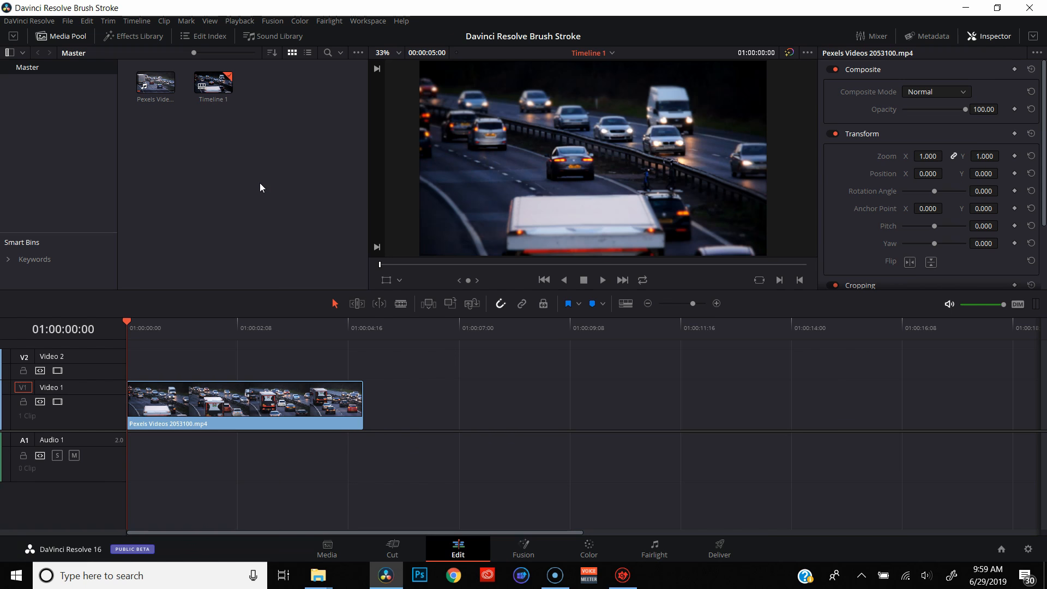
Create a new Fusion composition clip named Title in the Master bin, keeping the default duration and frame rate
click(248, 179)
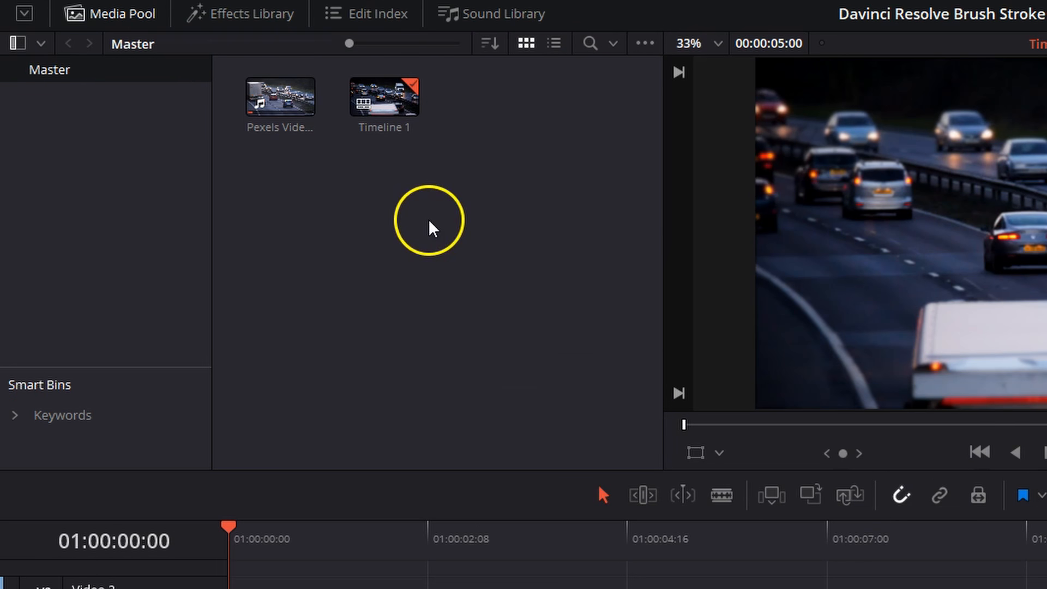
right_click(429, 221)
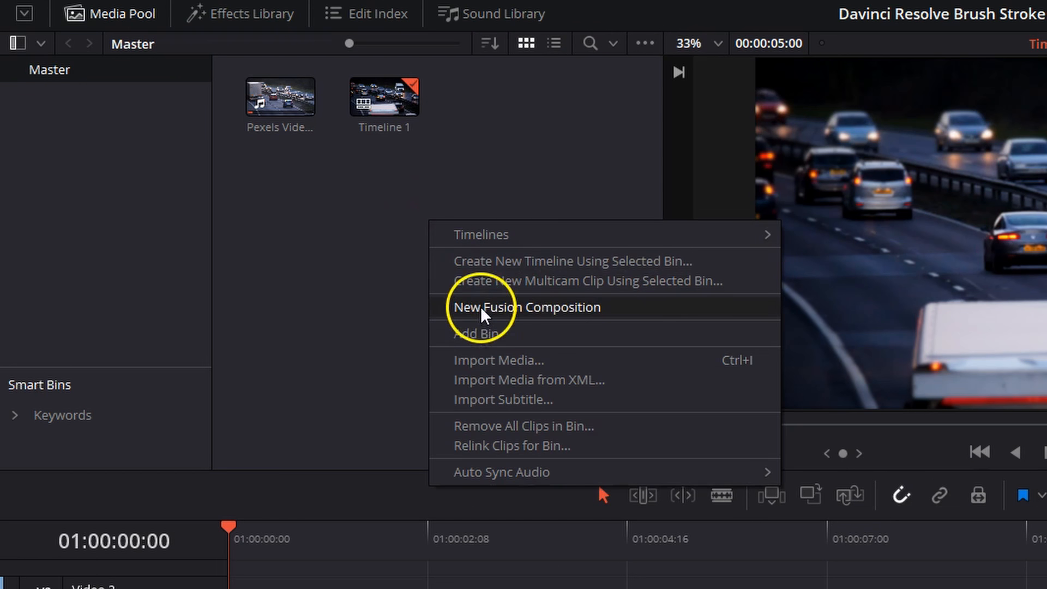
click(480, 306)
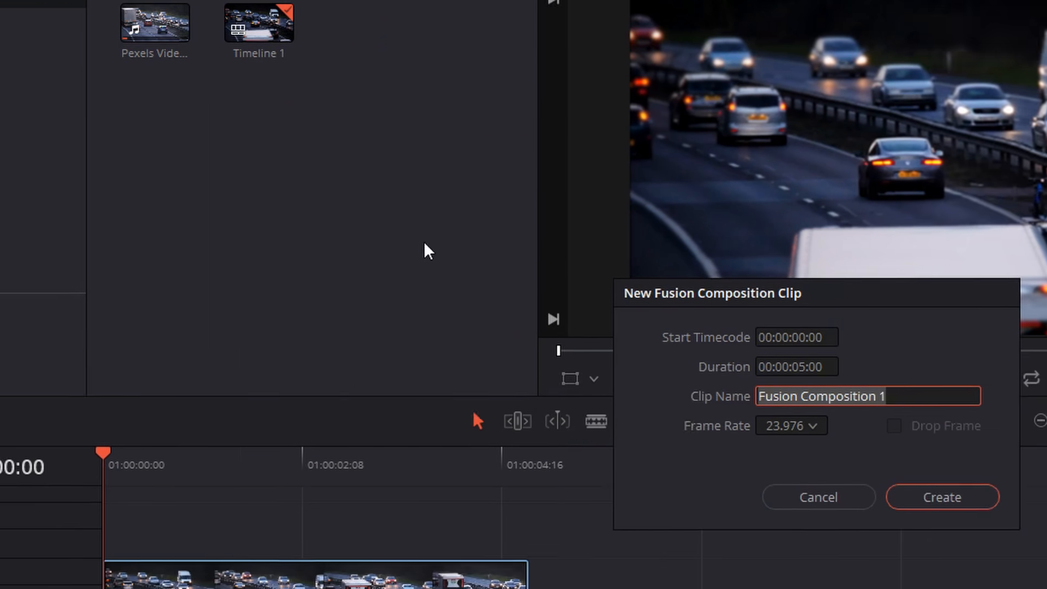
text(T)
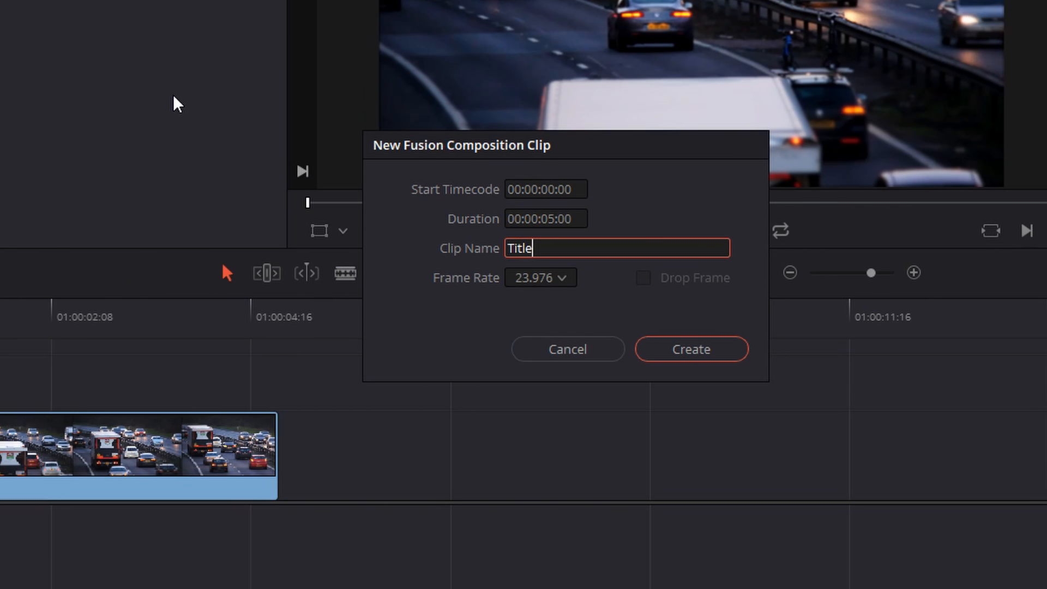
text(itle)
click(678, 350)
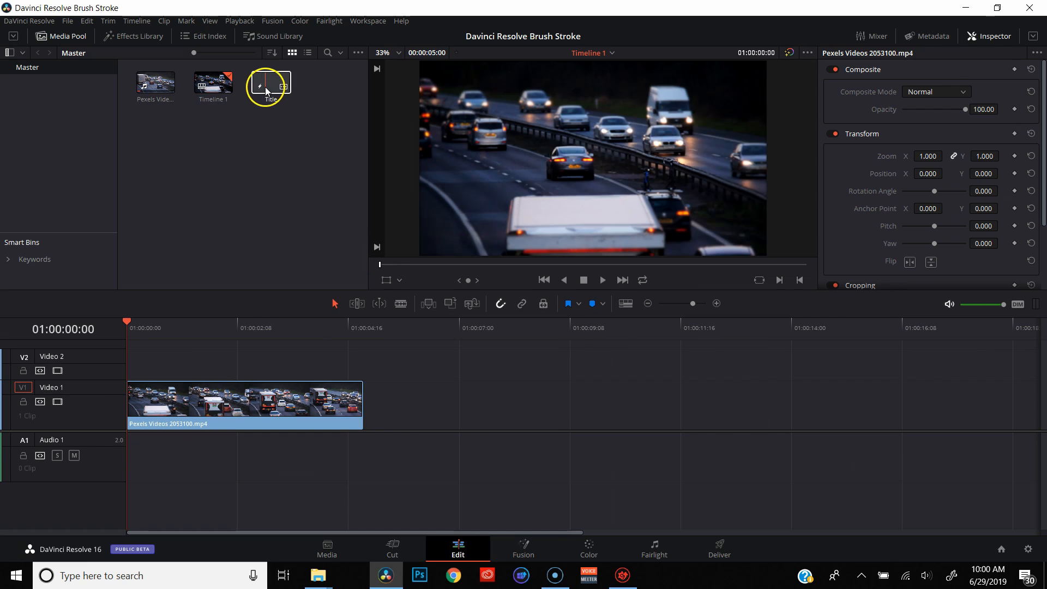
Place the Title composition on Video 2 directly above the traffic clip and open it in the Fusion workspace
drag(266, 87, 127, 361)
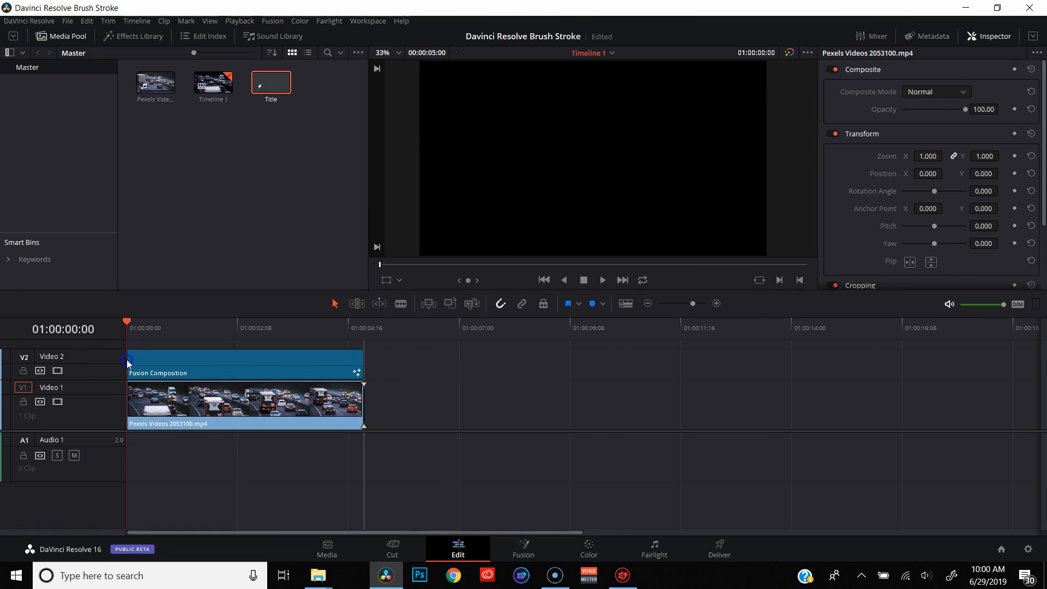
click(234, 373)
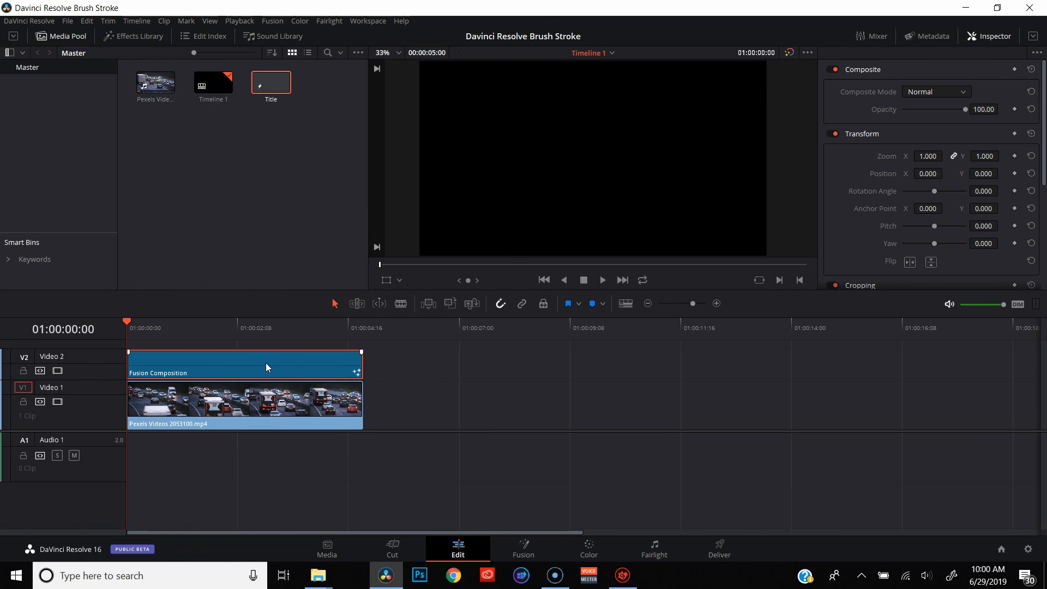
click(526, 551)
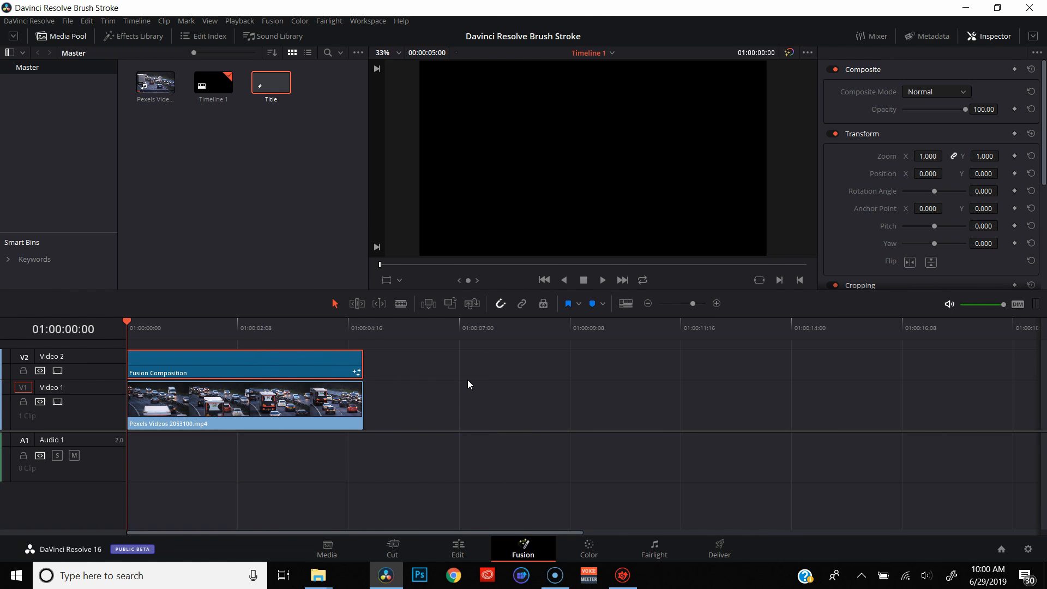
Move the MediaOut1 node further right in the node graph and deselect it
drag(300, 352, 566, 386)
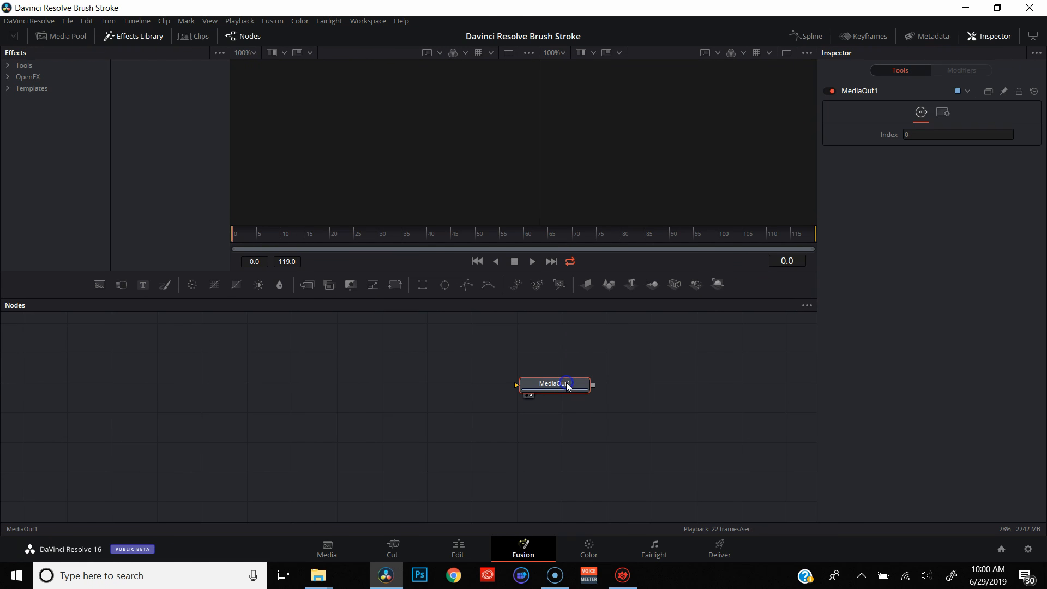
click(541, 438)
click(451, 452)
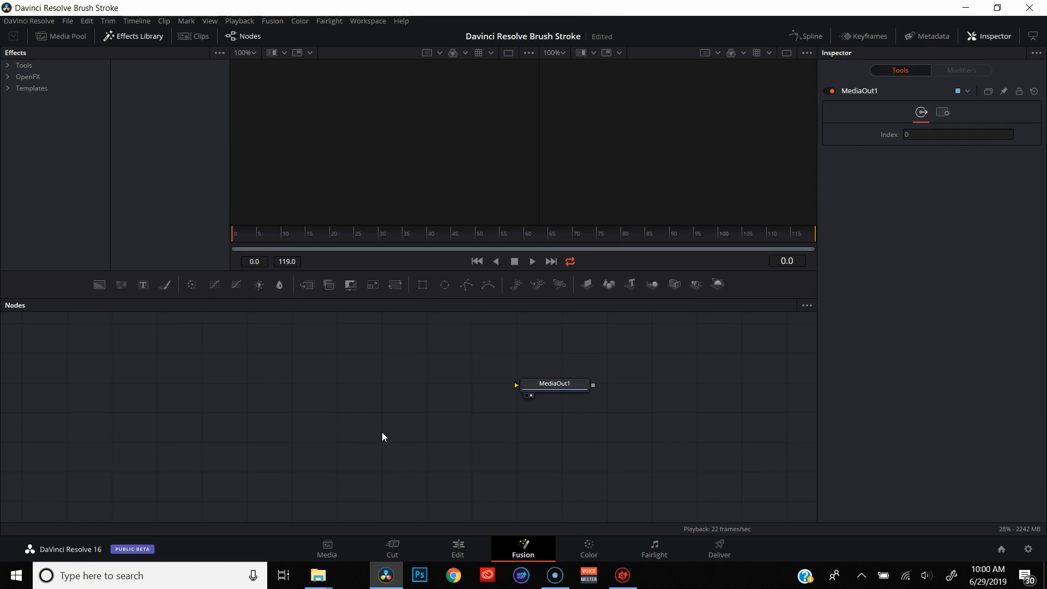
Add a Text+ node to the composition and connect its output to the MediaOut1 input
key(shift+space)
text(Mask Paint)
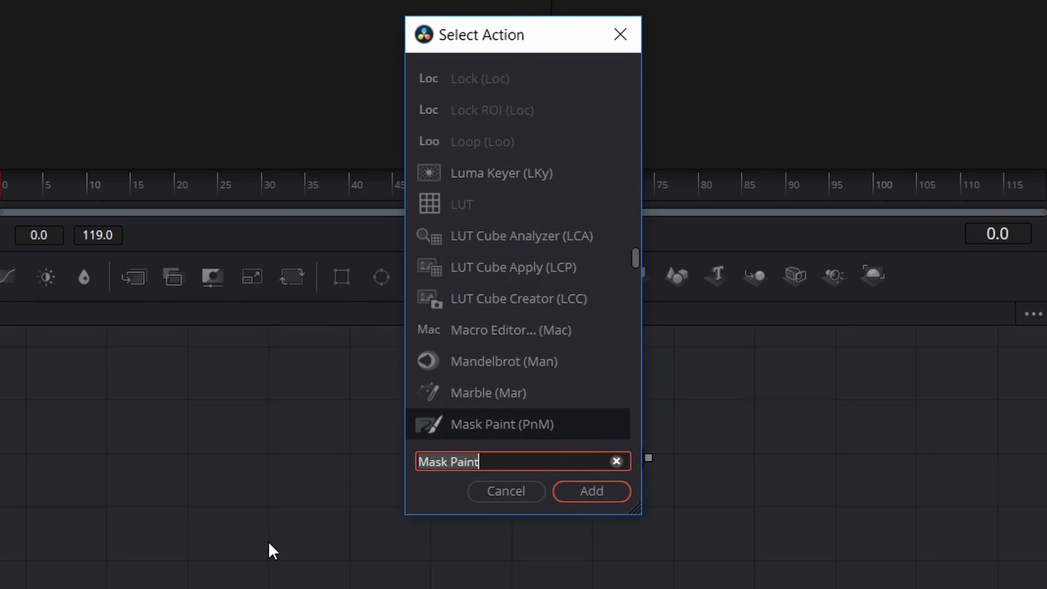
text(text)
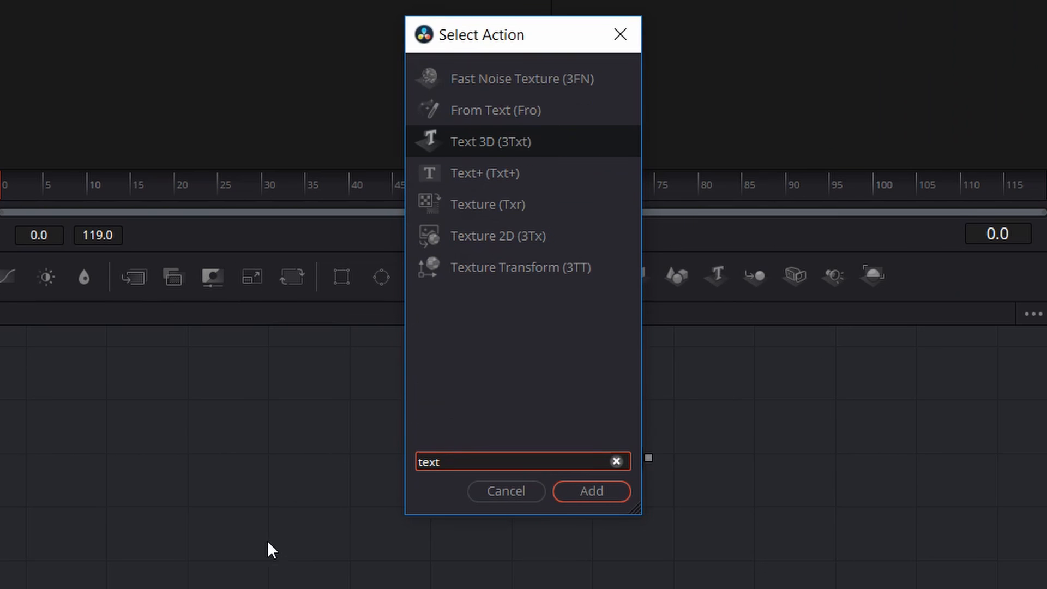
click(466, 173)
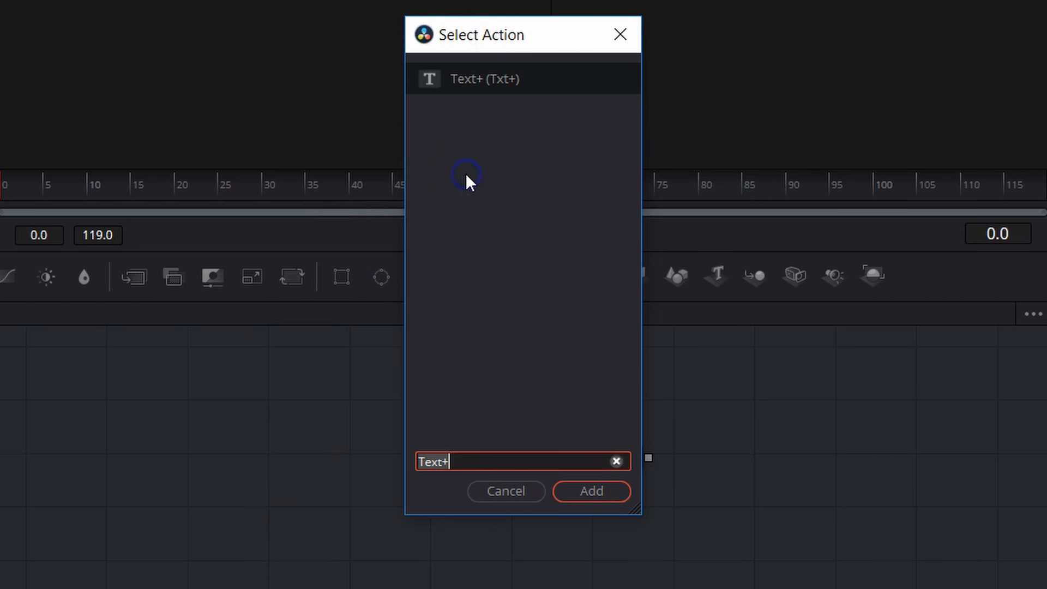
click(573, 496)
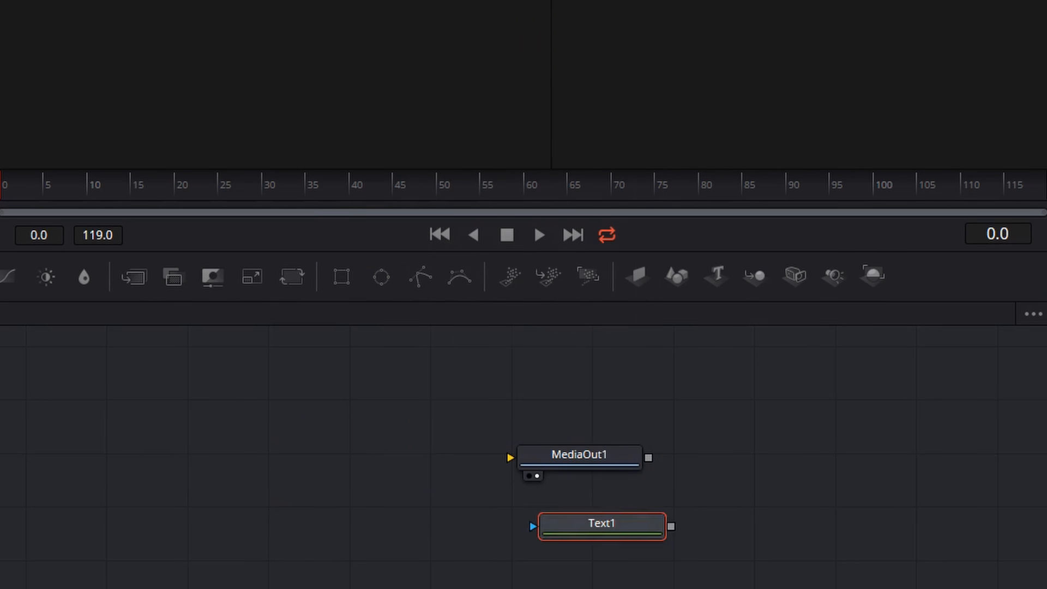
drag(663, 533, 509, 458)
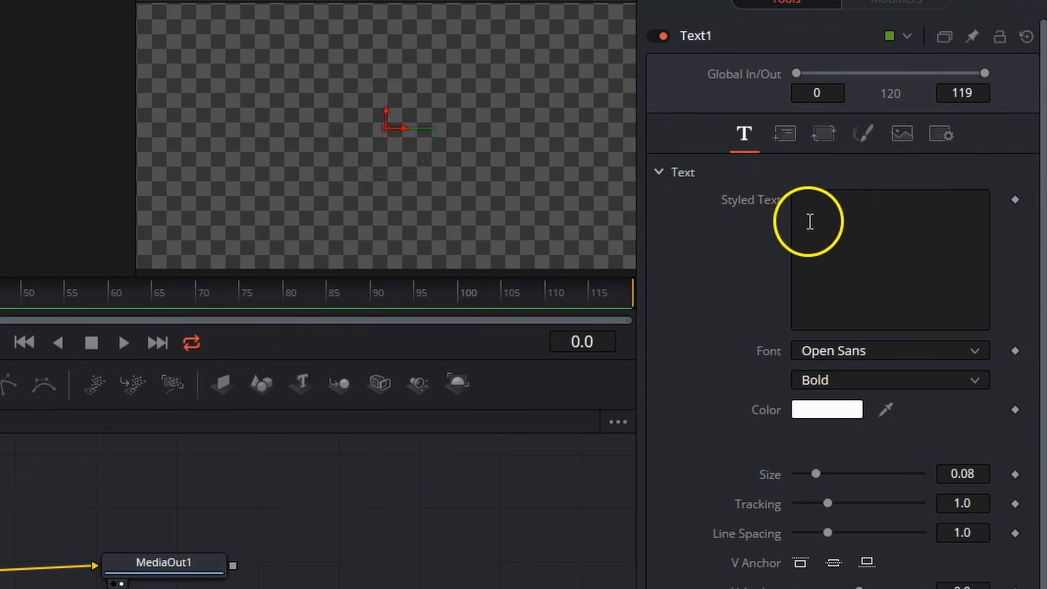
Set the Text1 title to VLOG with a size of about 0.3583 in a slanted brush-script font
click(808, 221)
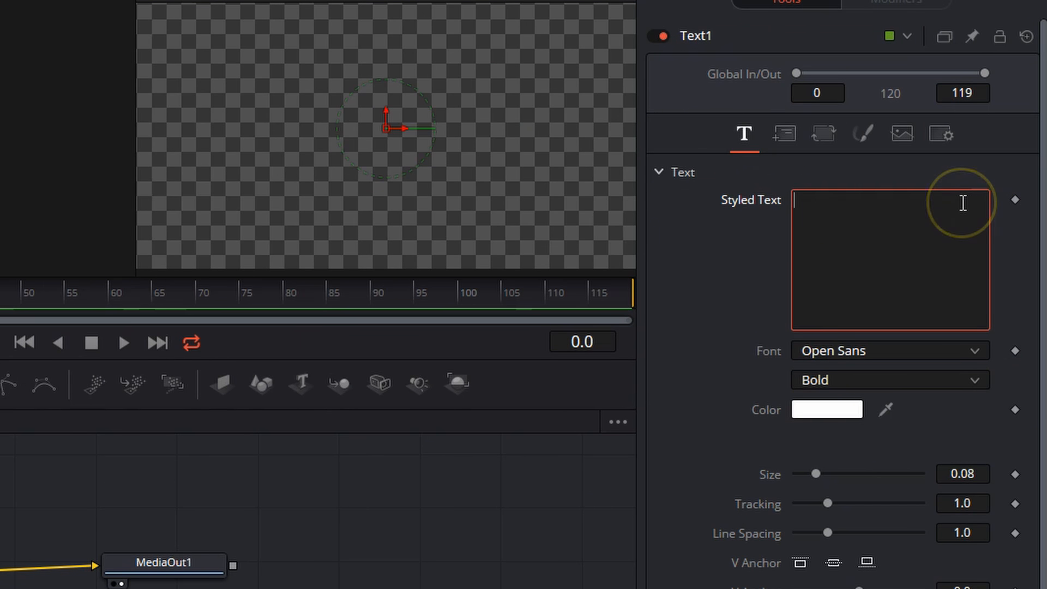
text(VLOG)
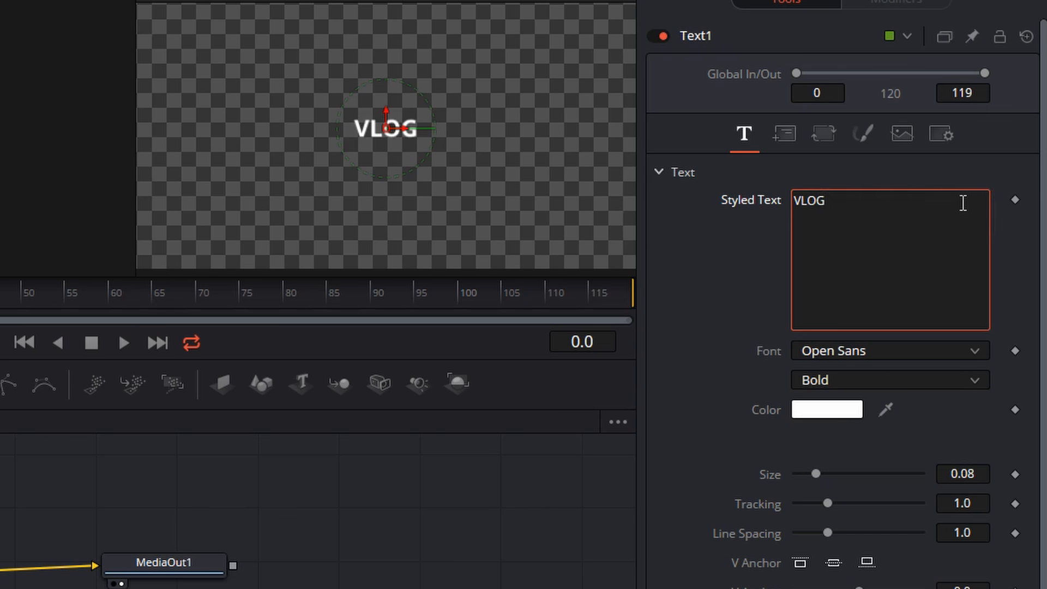
drag(816, 474, 885, 473)
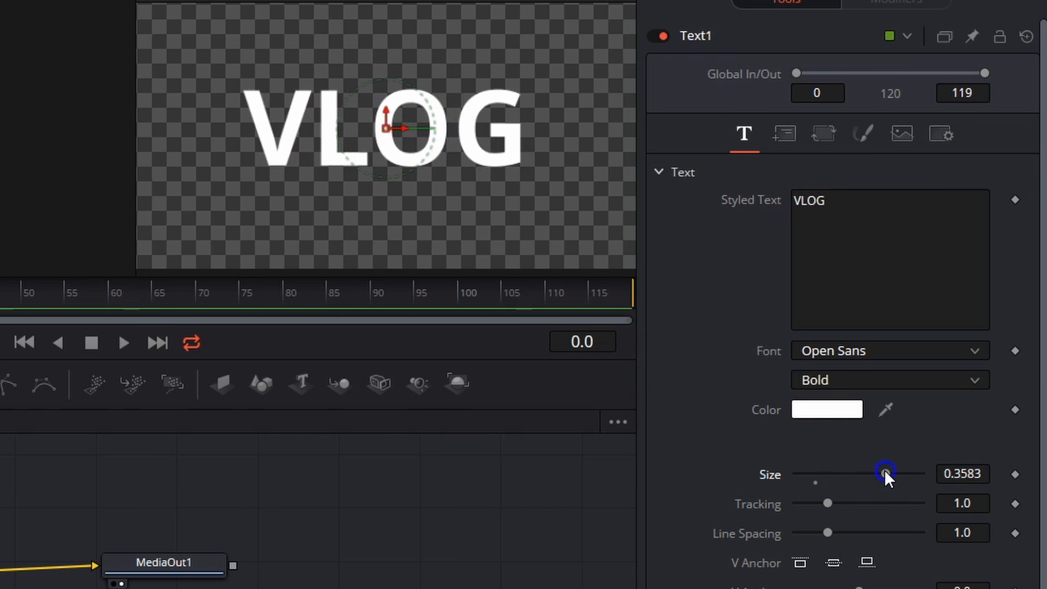
click(831, 351)
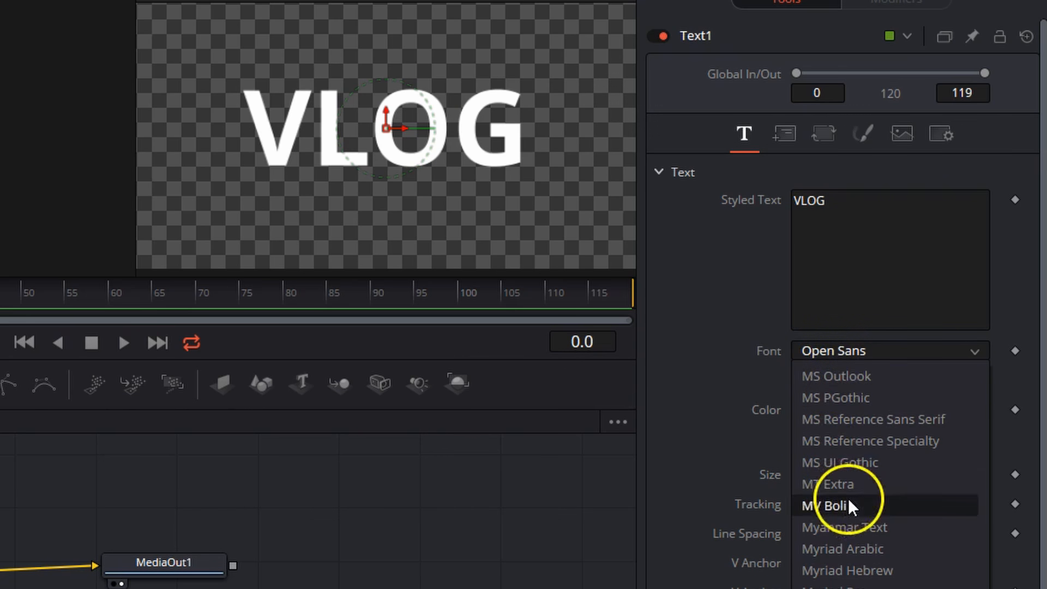
scroll(855, 497, up, 15)
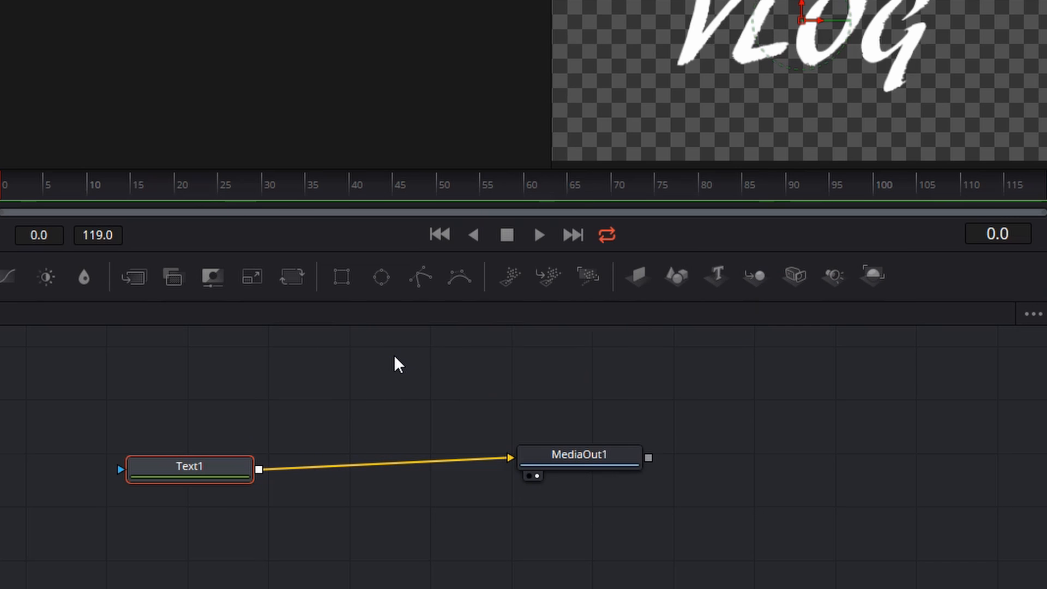
Add a Mask Paint node as the effect mask of the Text1 node
key(shift+space)
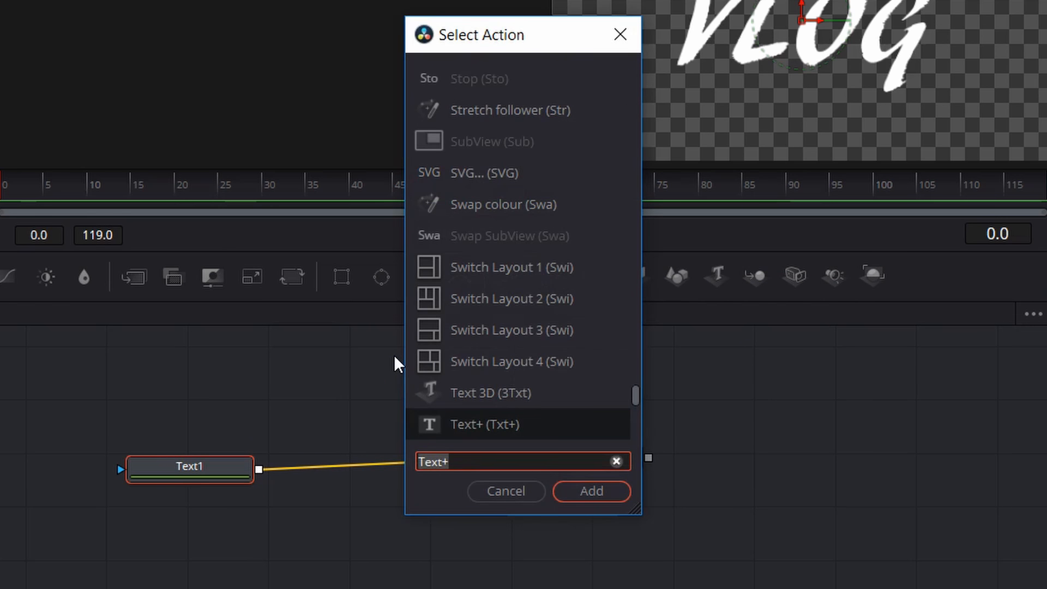
text(mask)
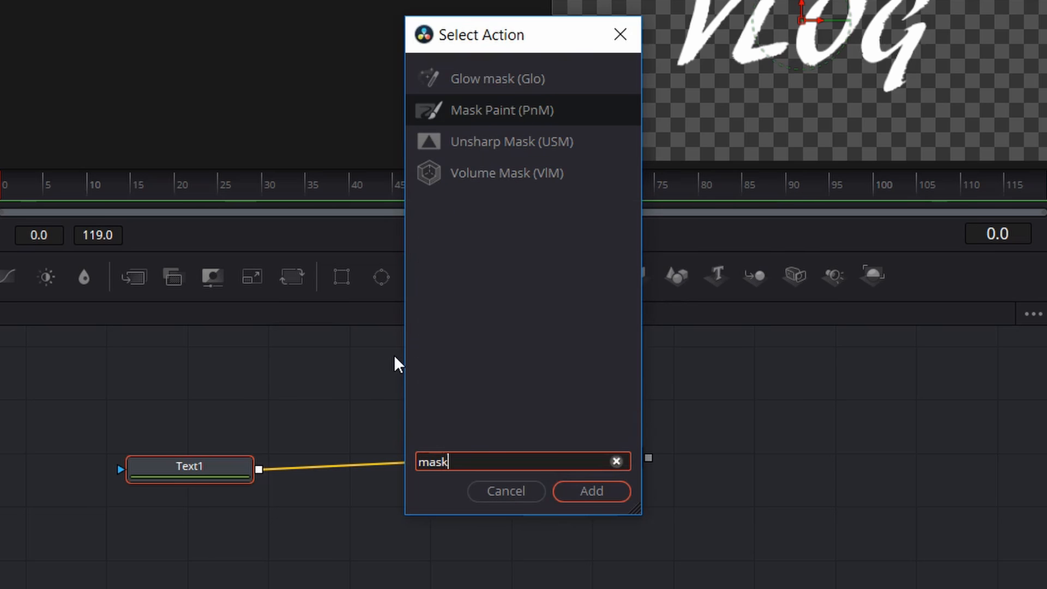
click(510, 116)
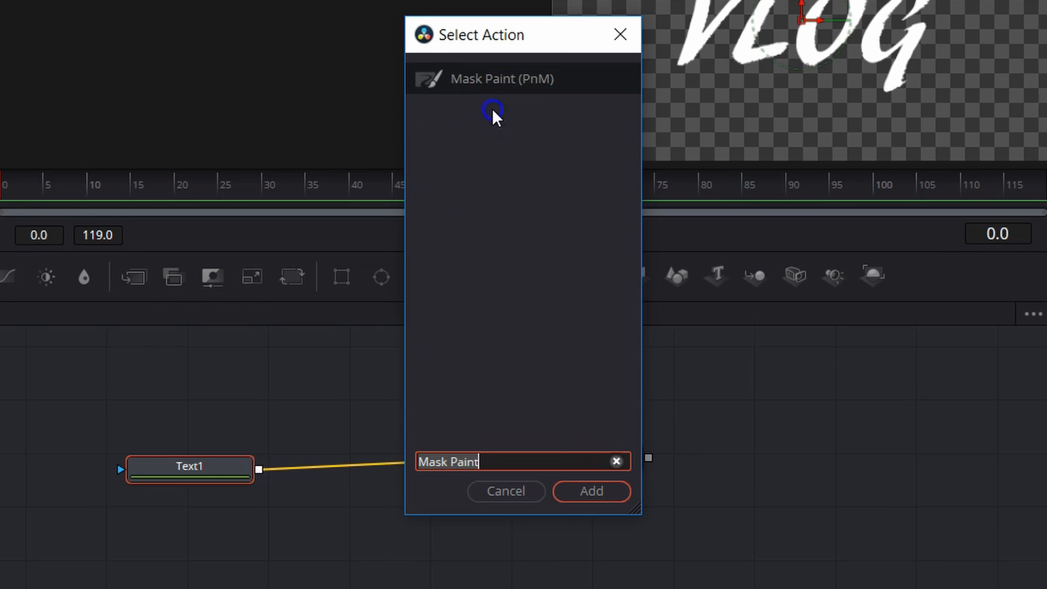
click(563, 491)
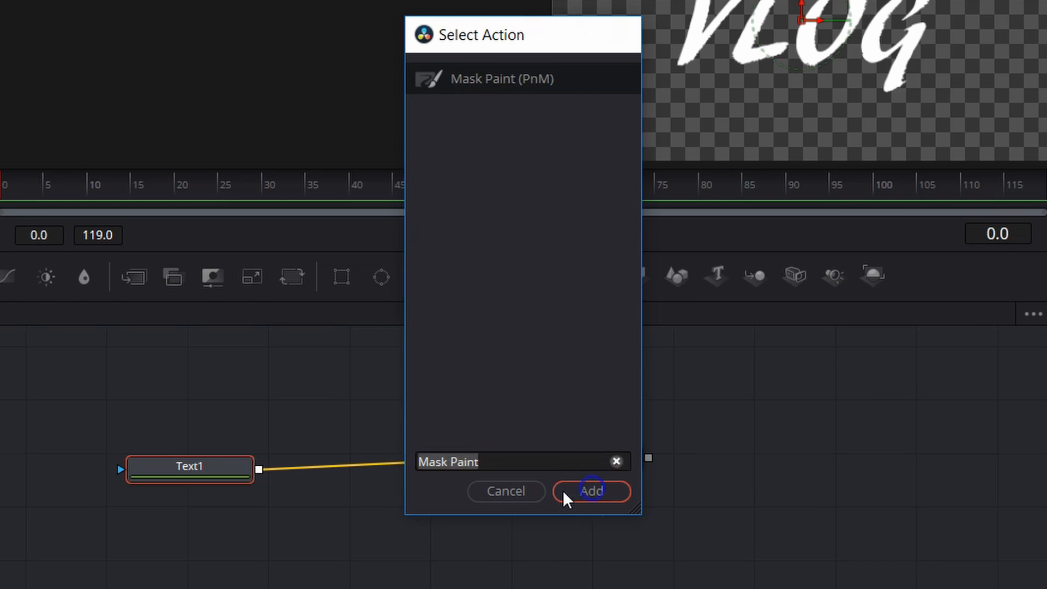
click(180, 466)
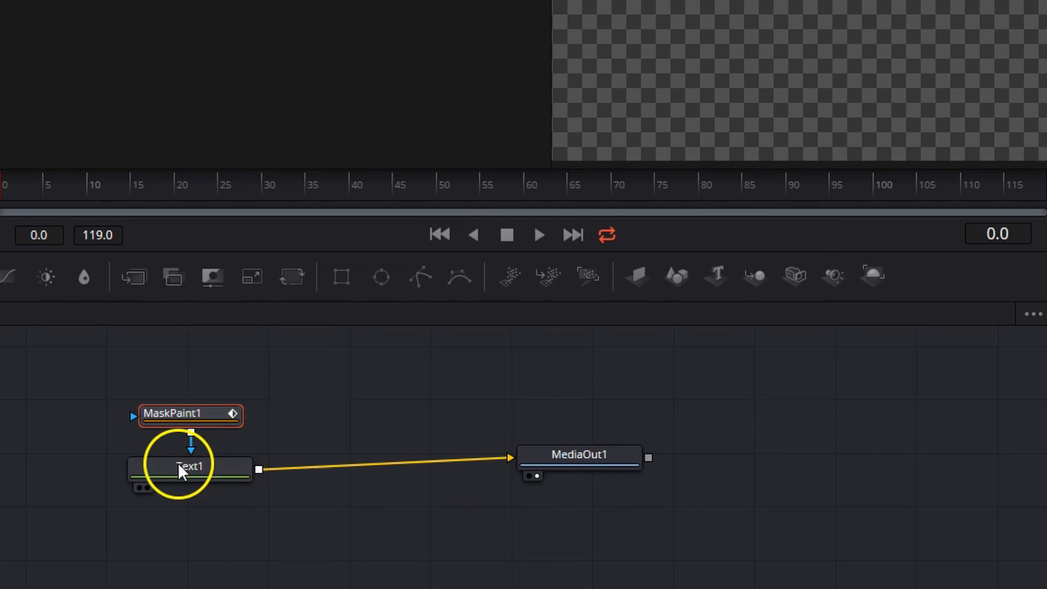
Choose the single Stroke tool for MaskPaint1 and invert the mask
click(164, 415)
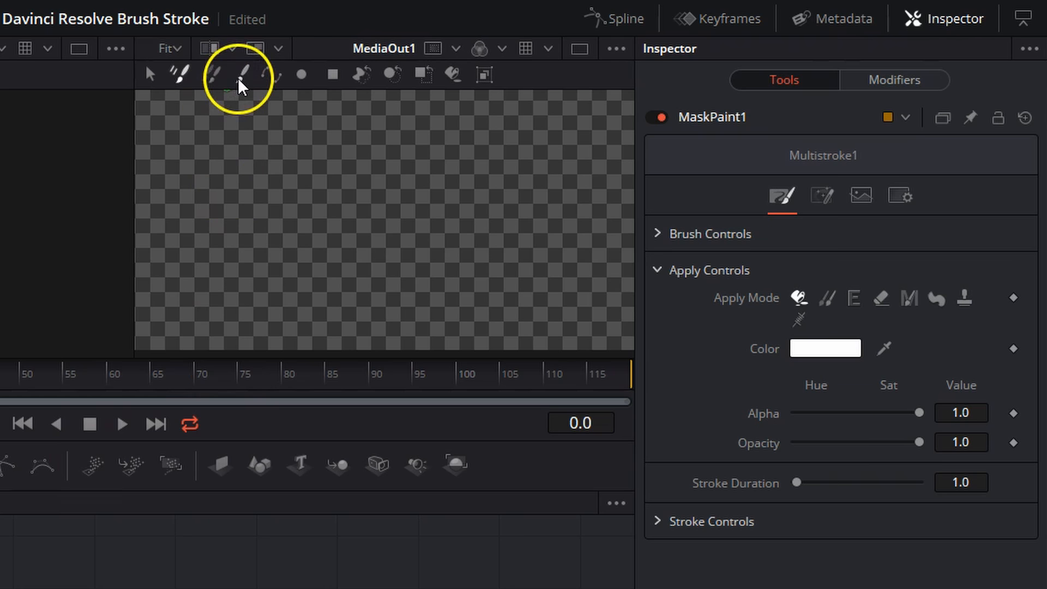
click(240, 81)
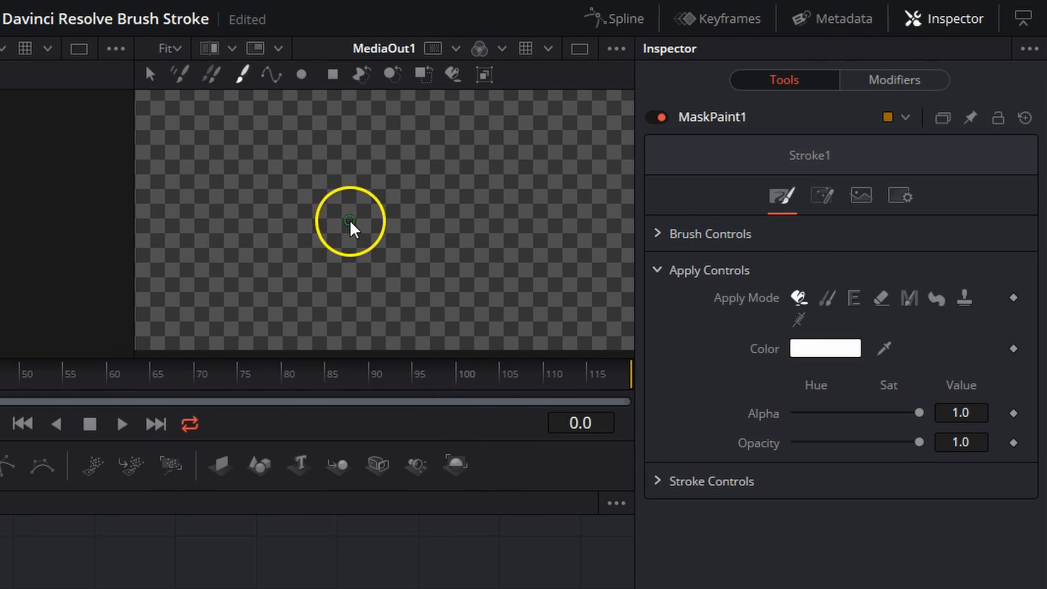
click(824, 196)
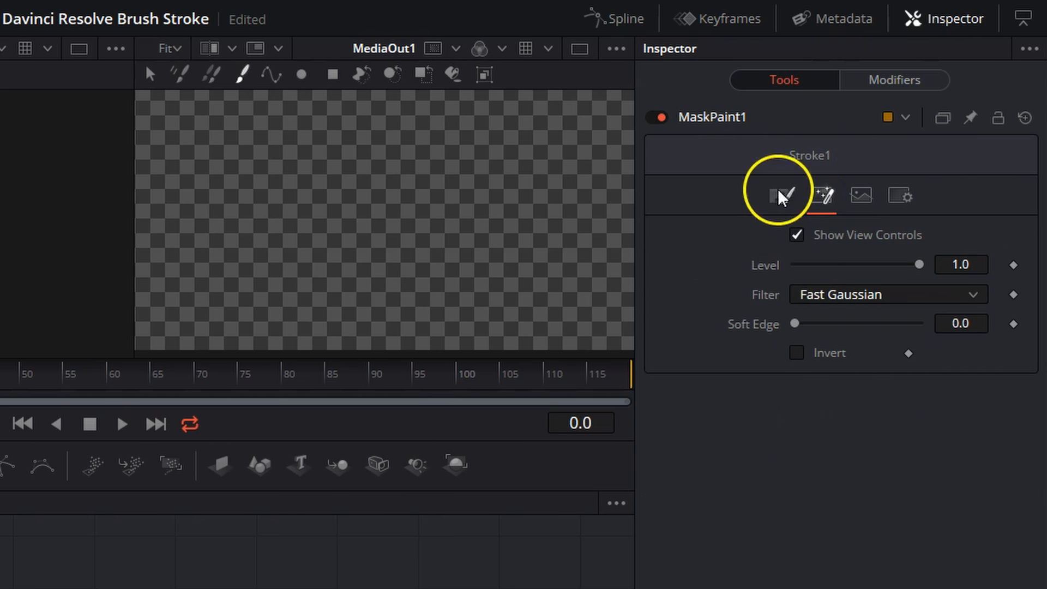
click(797, 353)
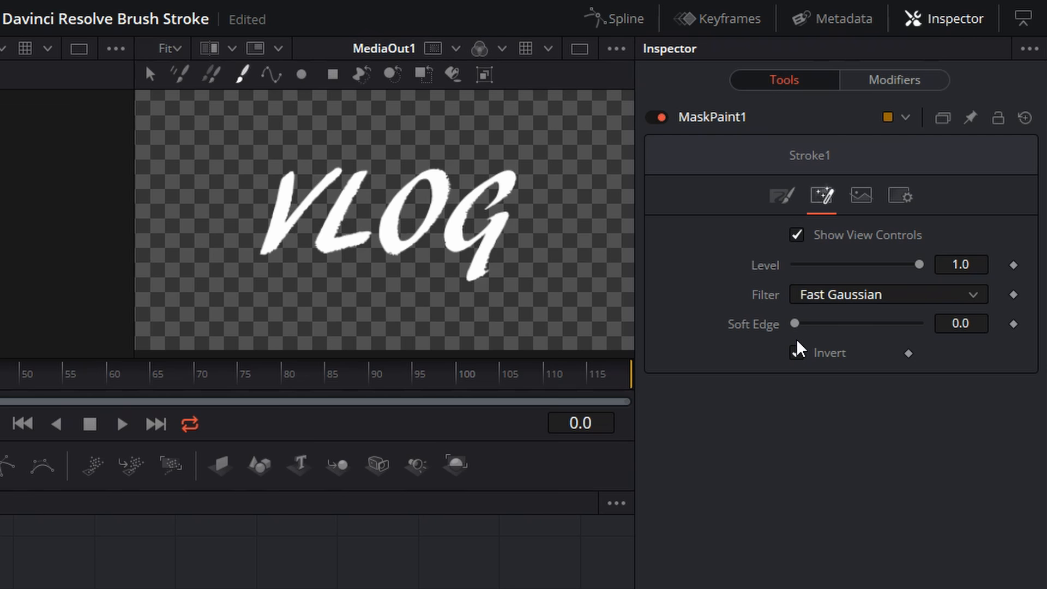
Set the mask stroke's brush size to about 0.0622 and its softness to 0.001
click(783, 200)
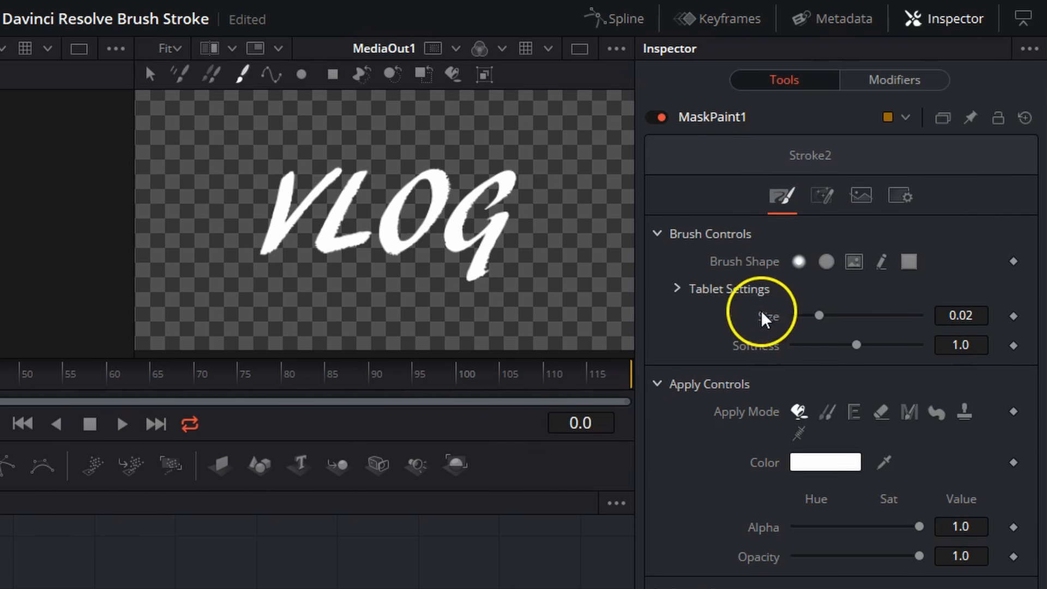
drag(820, 315, 873, 317)
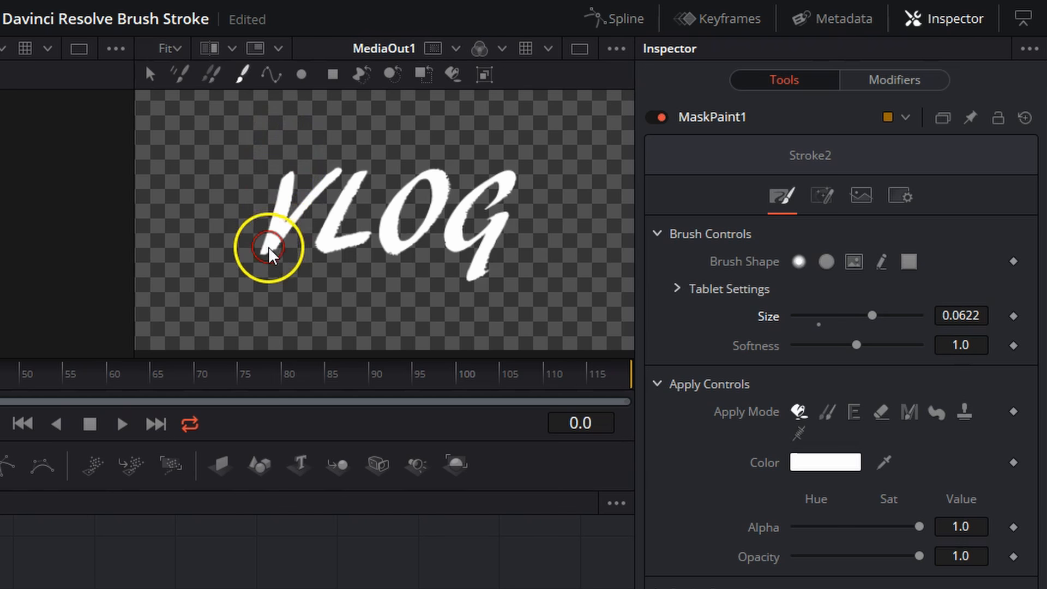
click(857, 346)
drag(858, 346, 714, 346)
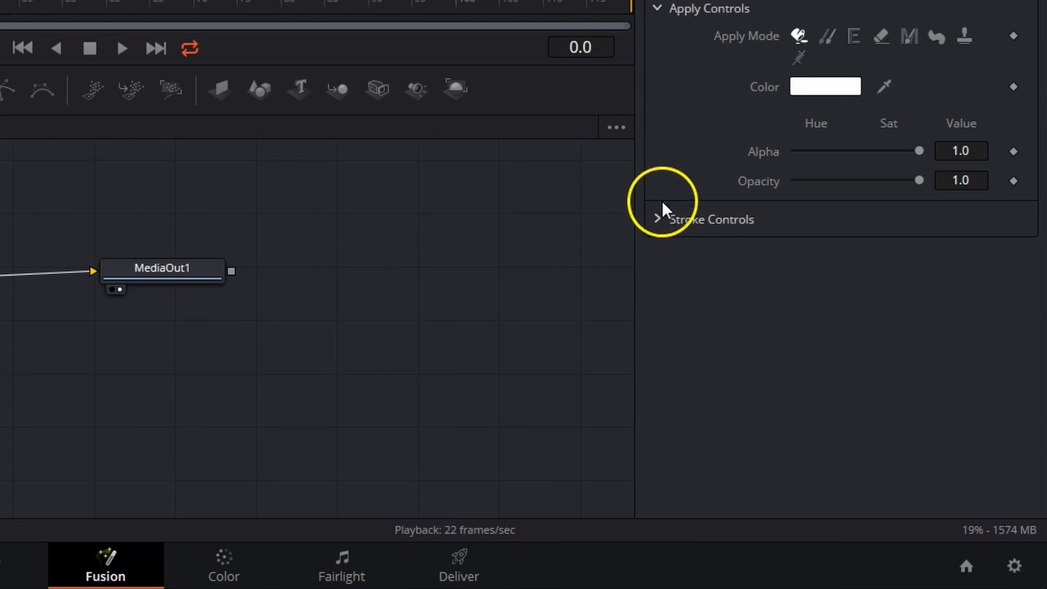
Set the mask stroke's animation mode to Write On
click(656, 220)
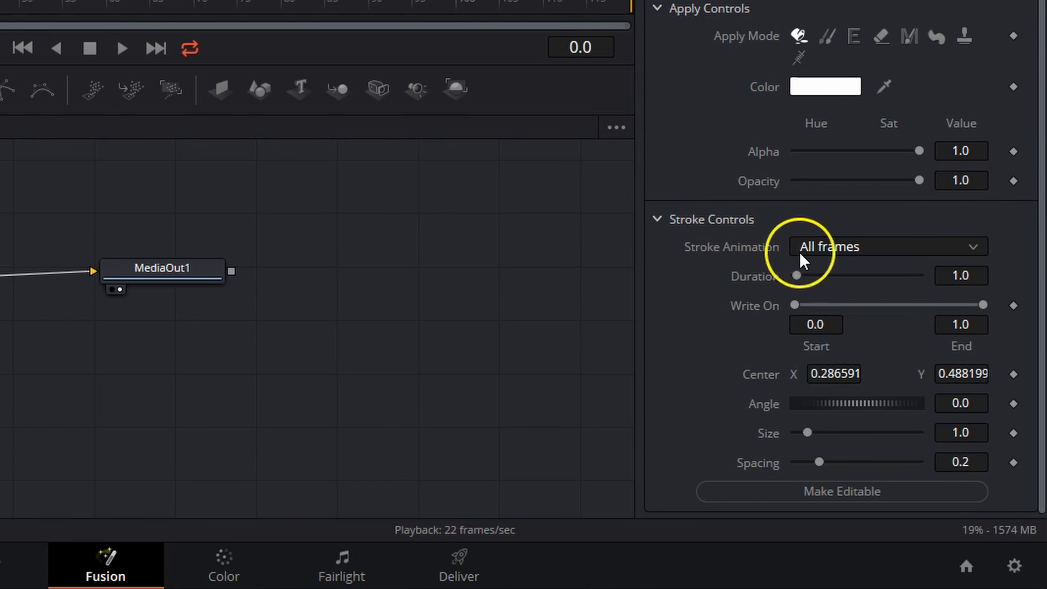
click(834, 248)
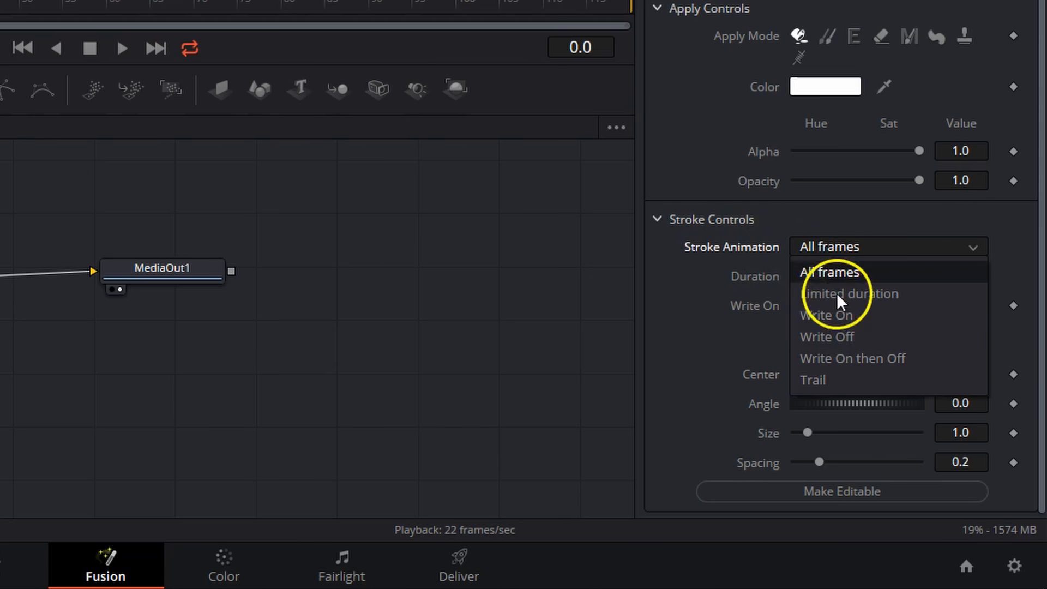
click(837, 314)
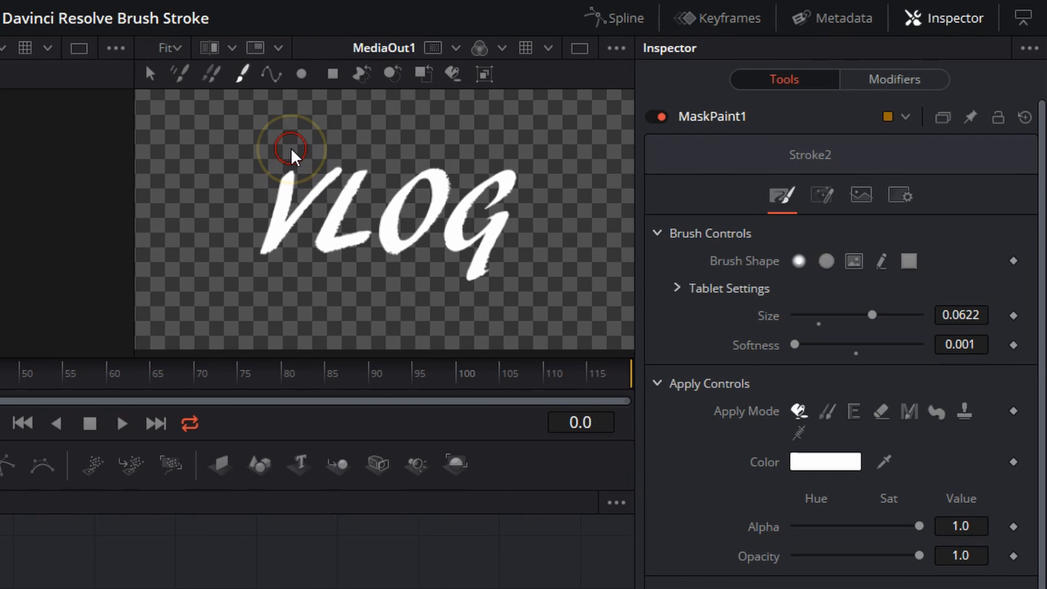
Paint one continuous mask stroke tracing the VLOG letters from the top of the V to the tail of the G and play it back
mouse_move(287, 147)
mouse_down()
mouse_move(265, 251)
mouse_move(336, 176)
mouse_move(363, 170)
mouse_move(327, 241)
mouse_move(355, 241)
mouse_move(375, 187)
mouse_move(426, 172)
mouse_move(426, 229)
mouse_move(398, 248)
mouse_move(409, 183)
mouse_move(470, 154)
mouse_move(522, 196)
mouse_move(497, 206)
mouse_move(474, 186)
mouse_move(500, 220)
mouse_move(467, 288)
mouse_up()
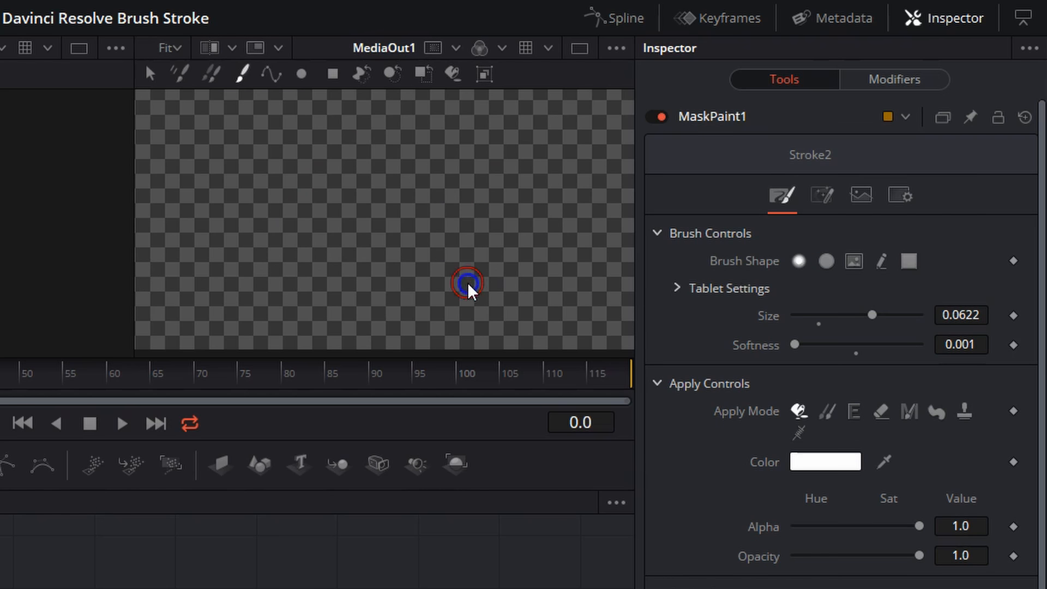
key(space)
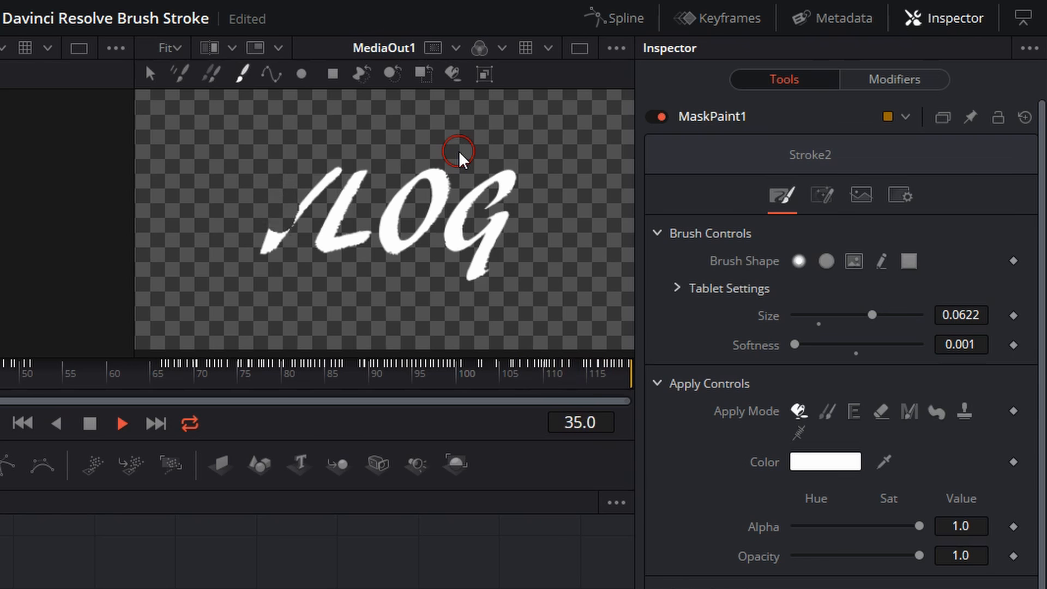
key(space)
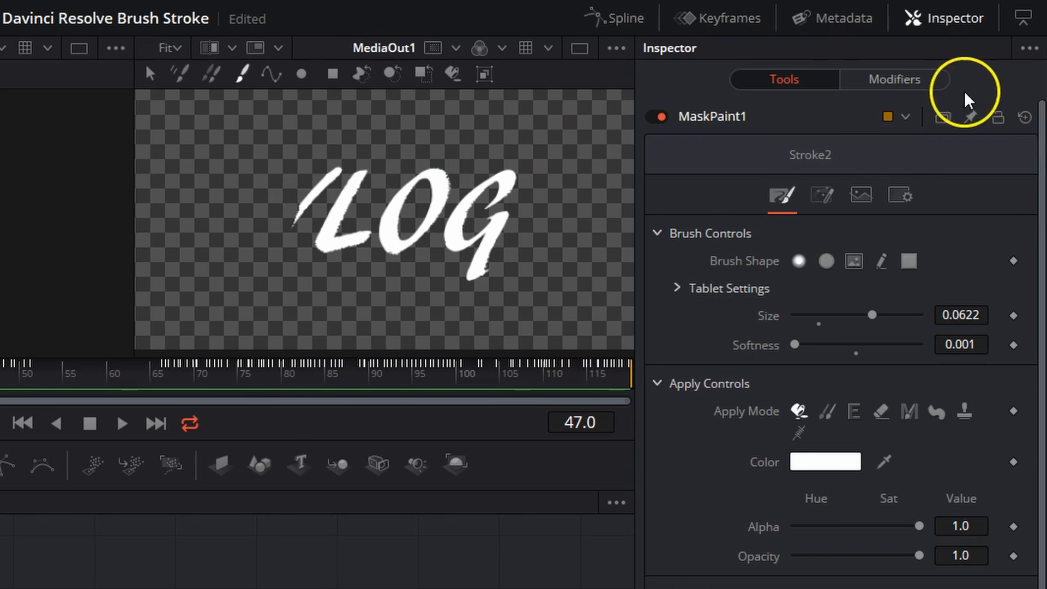
Turn off inversion of the paint mask and play back the write-on animation
click(822, 201)
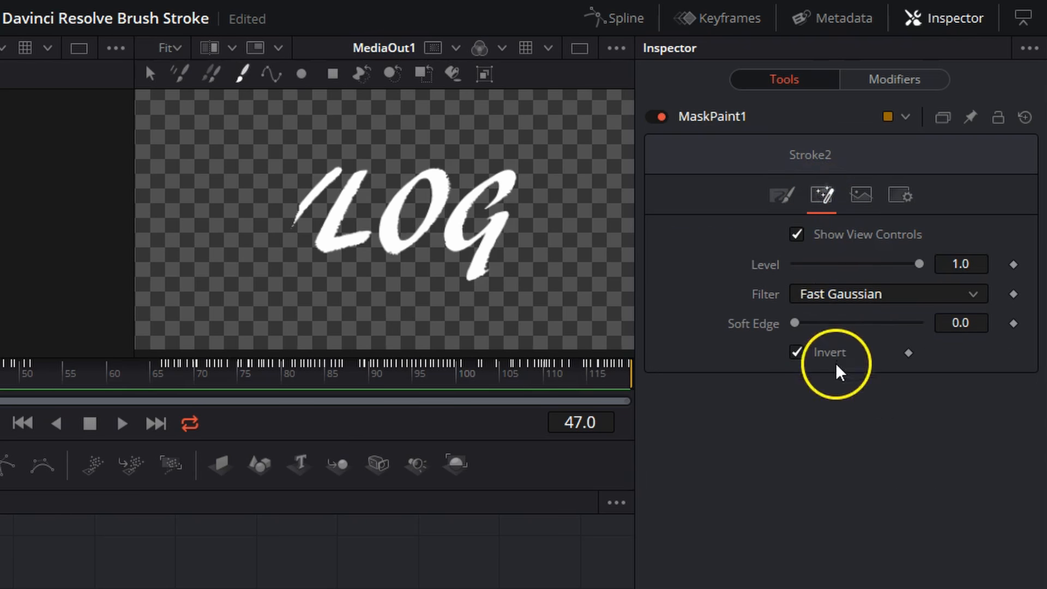
click(797, 354)
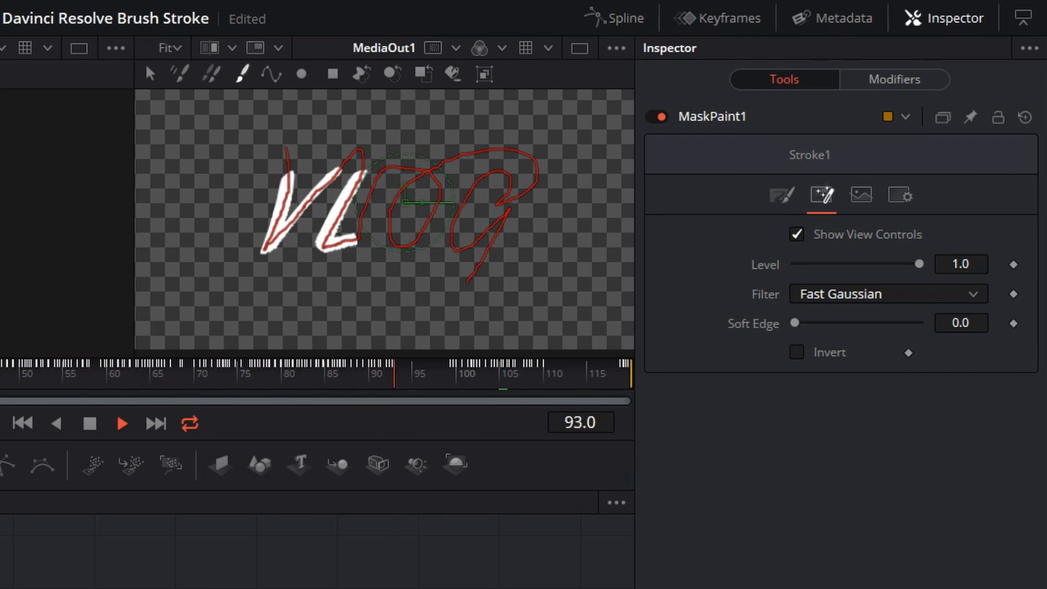
key(space)
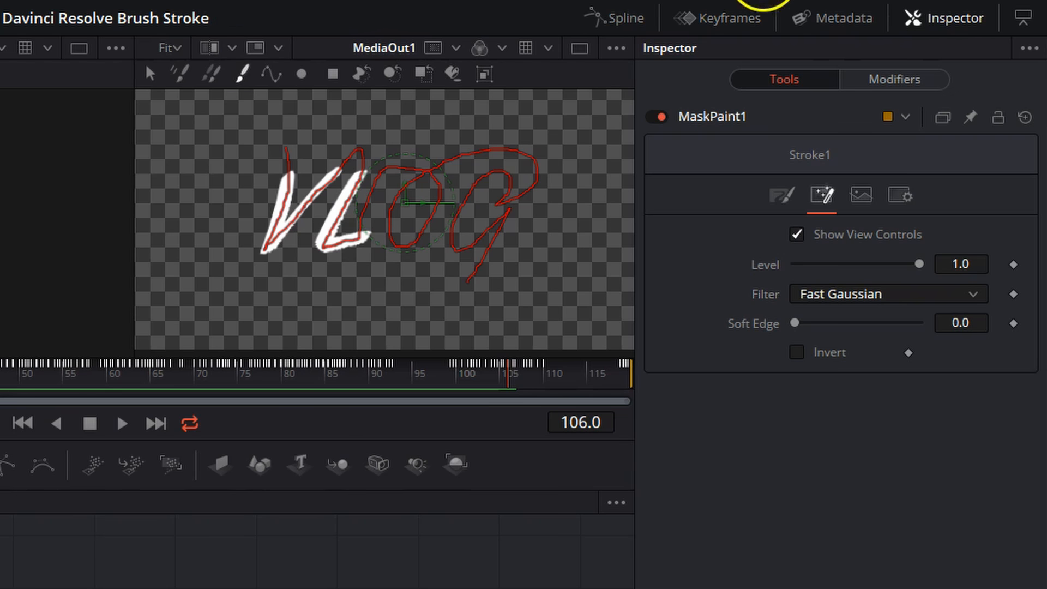
Time-stretch all End keyframes of Stroke1 under MaskPaint1 into about the first 35 frames and play back the animation
click(732, 20)
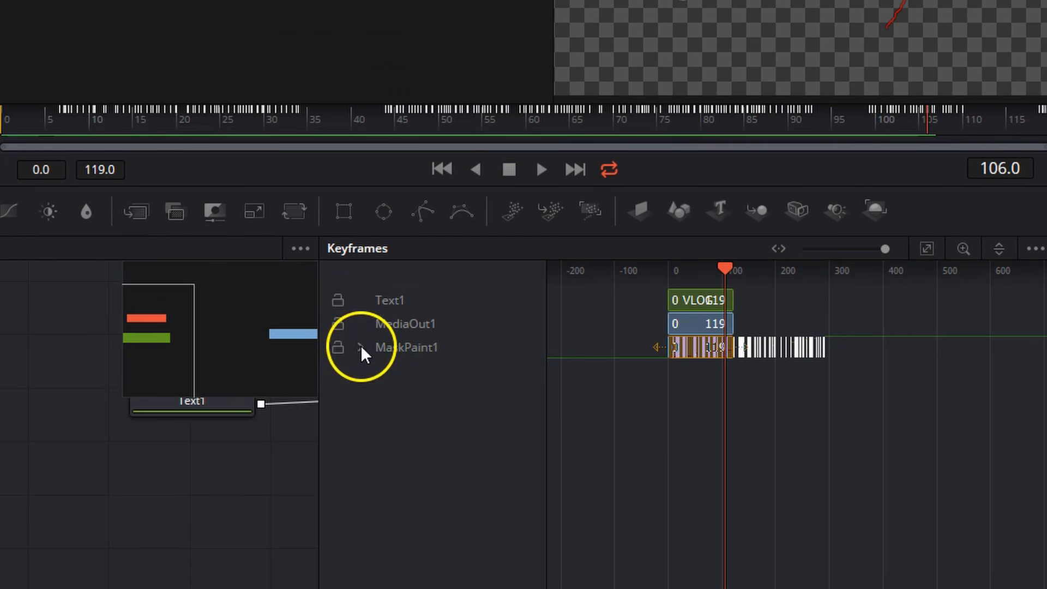
click(361, 348)
click(383, 372)
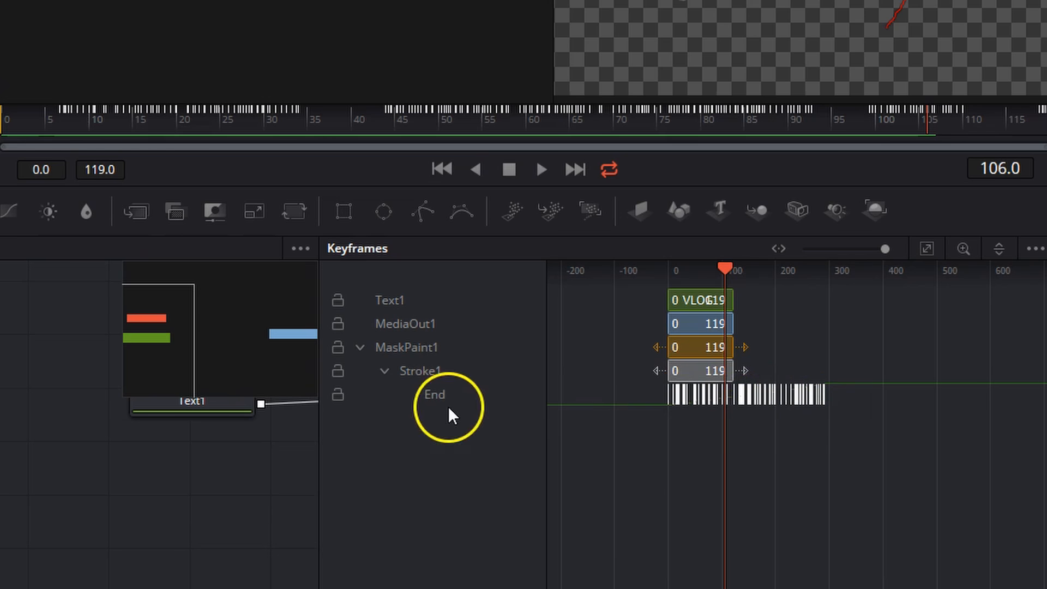
drag(841, 402, 661, 405)
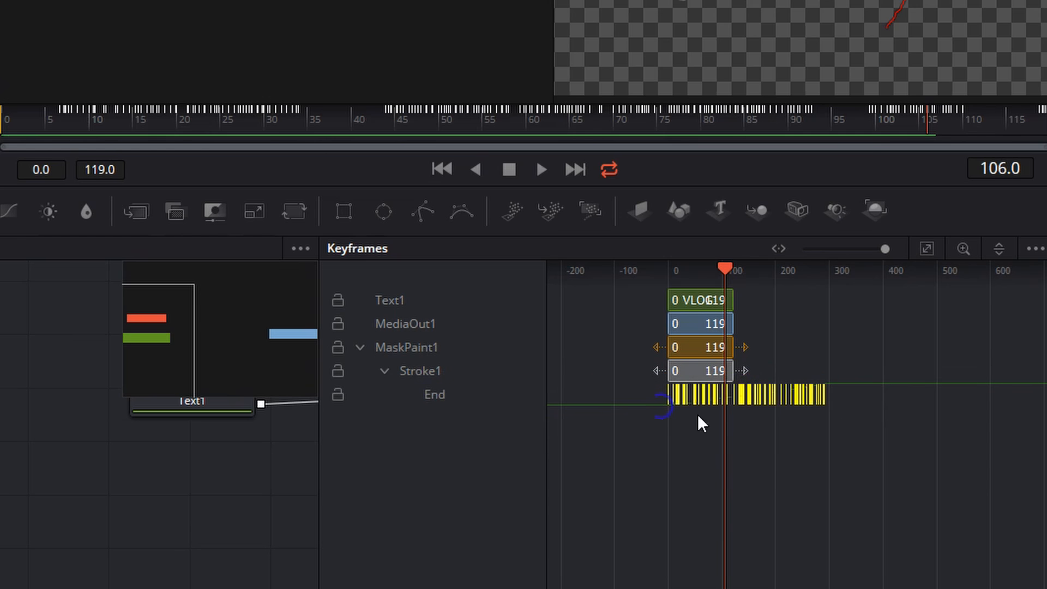
right_click(772, 397)
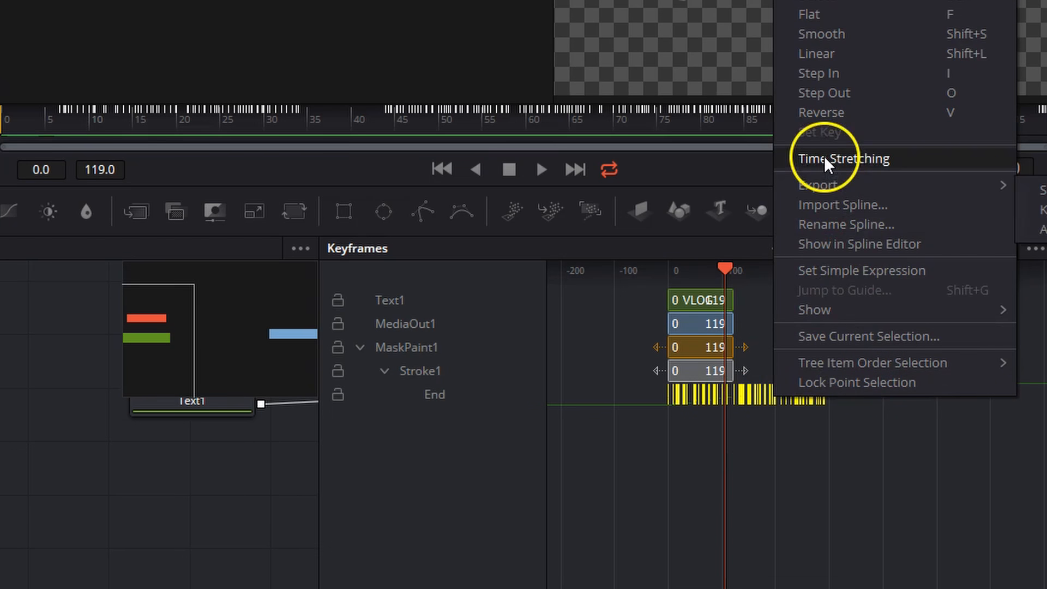
click(824, 157)
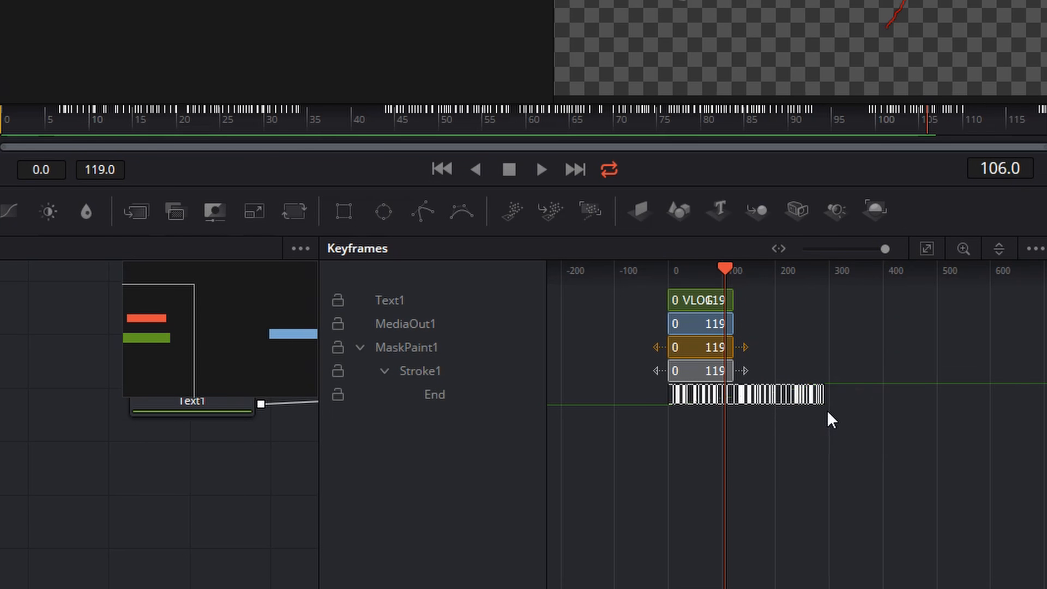
drag(823, 401, 685, 387)
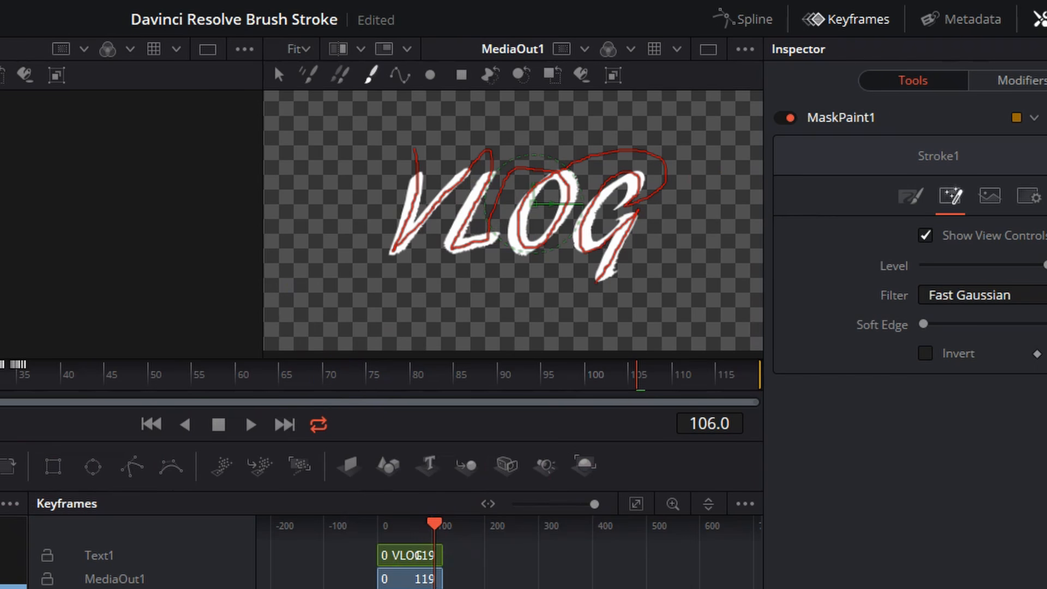
key(space)
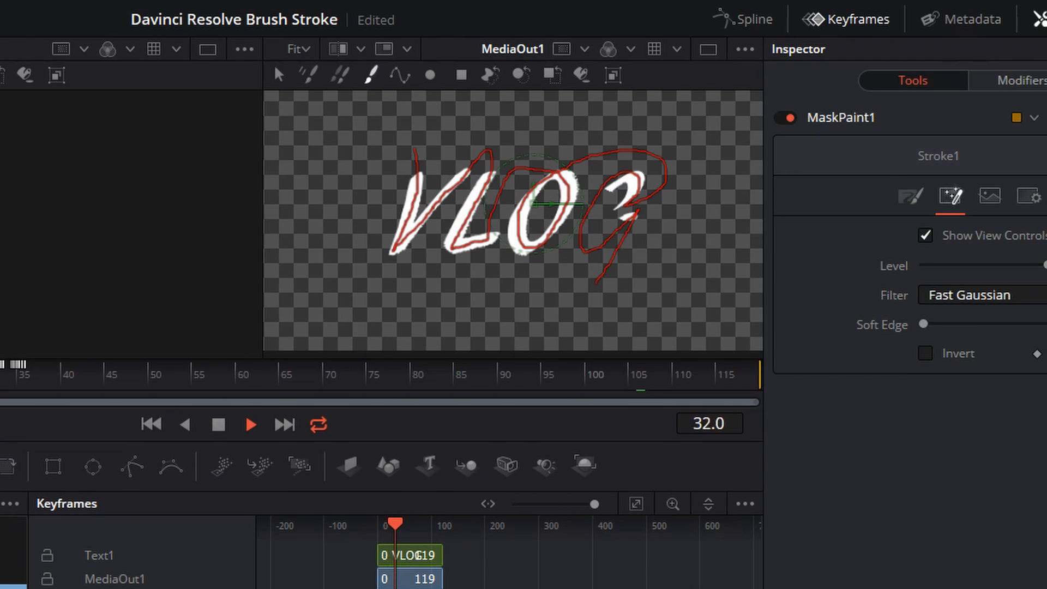
key(space)
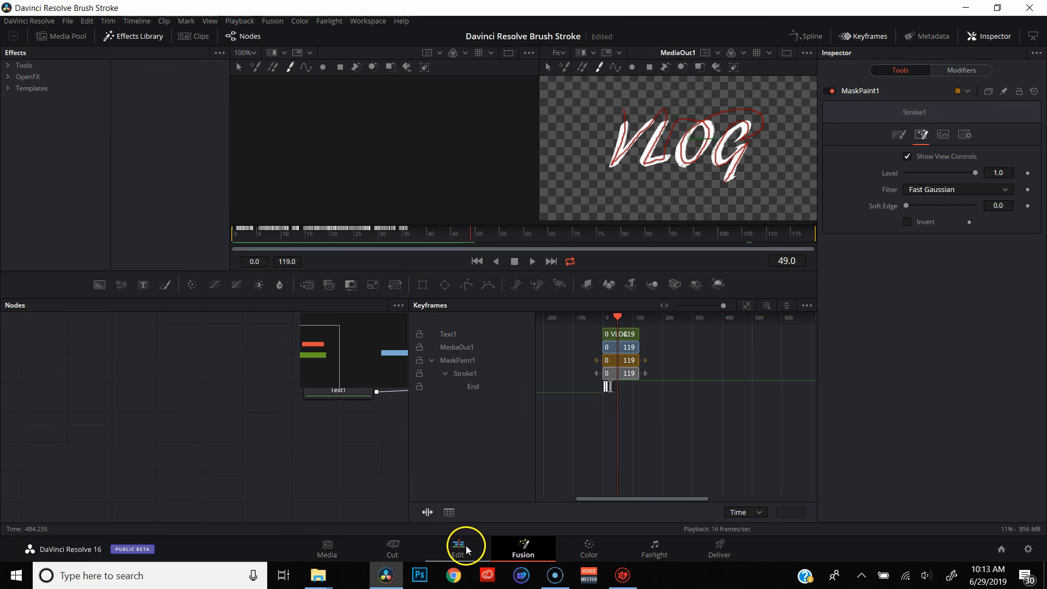
Switch to the Edit page and place the playhead at the start of the timeline
click(466, 546)
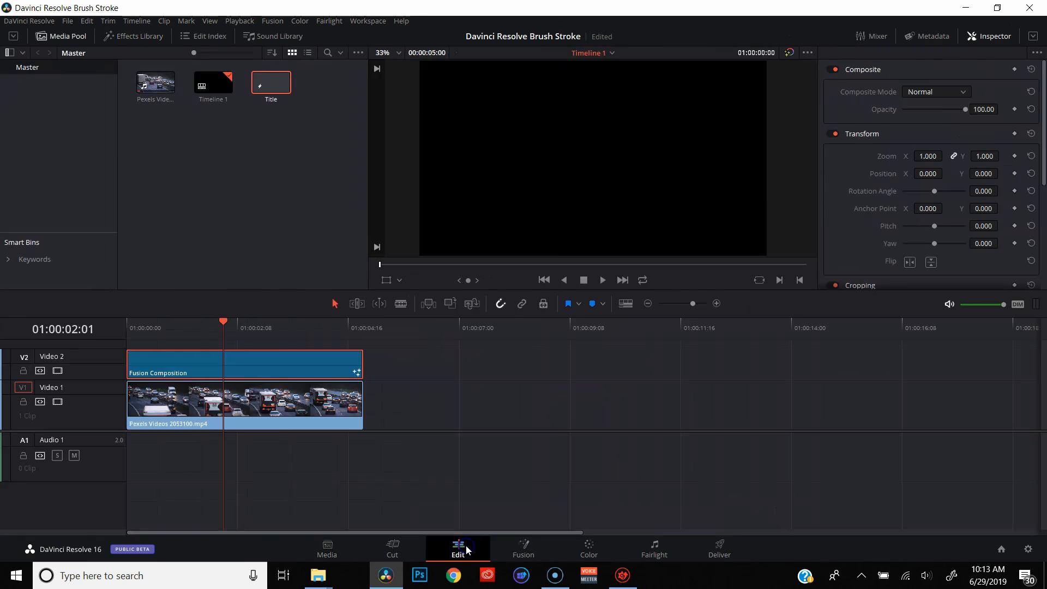
click(134, 327)
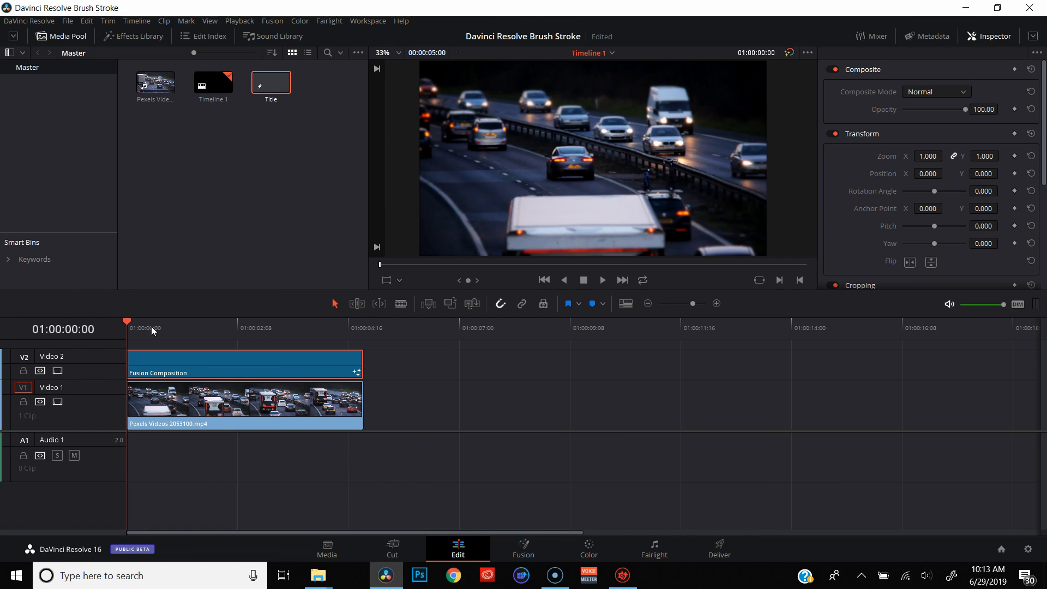
key(Right)
key(Left)
key(Right)
Step back and forth through the timeline to examine the VLOG title over the traffic footage
click(247, 332)
key(Left)
key(Left)
key(Left)
key(Left)
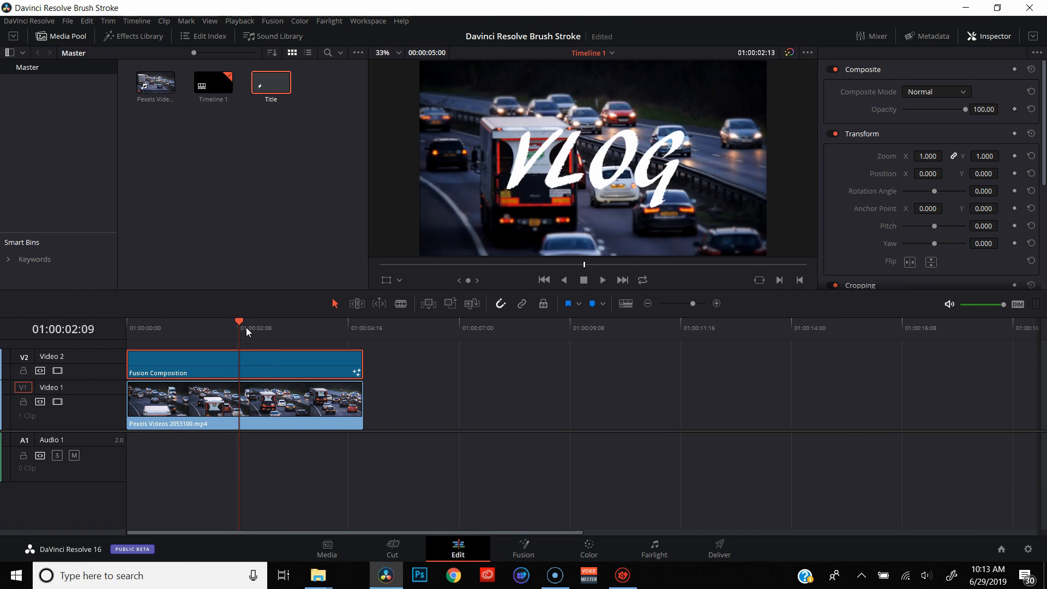
key(Right)
key(Right)
key(Right)
key(Right)
key(Right)
key(Right)
key(Right)
key(Right)
key(Right)
key(Right)
key(Right)
key(Right)
key(Right)
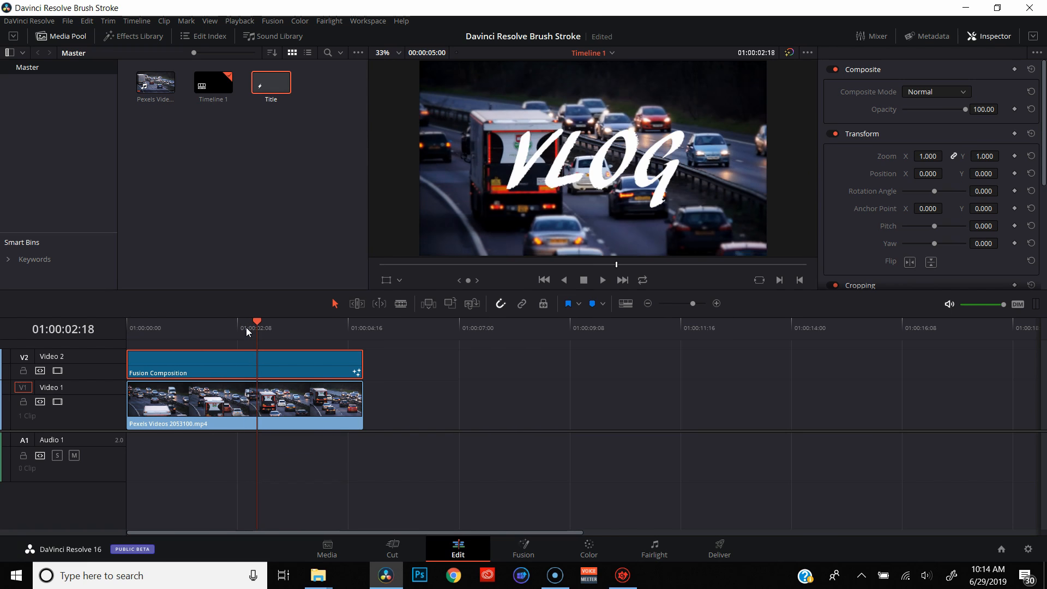
key(Right)
key(Right)
key(Right)
key(Right)
key(Right)
key(Right)
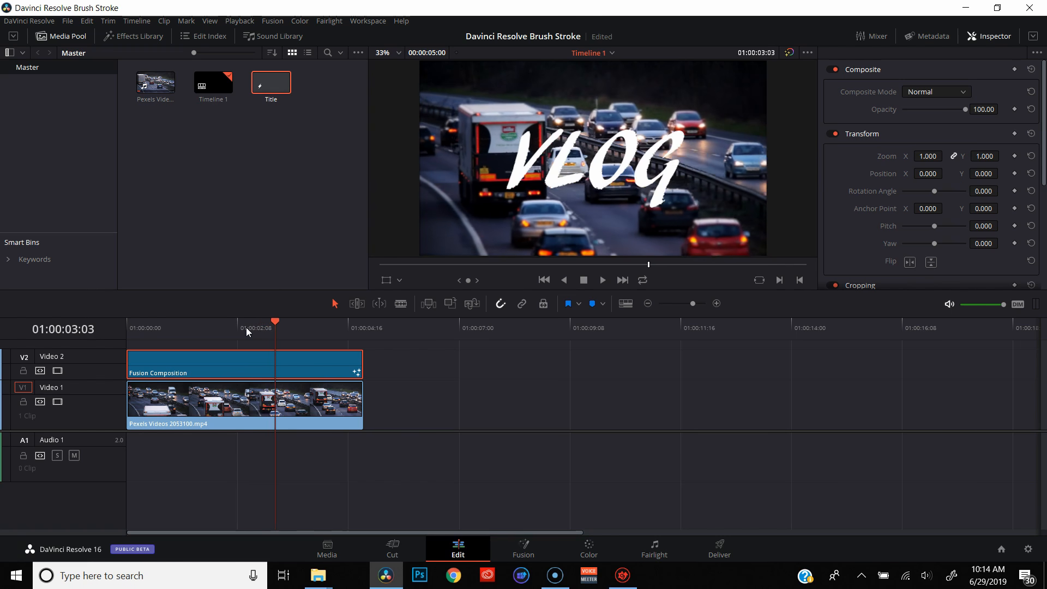
key(Left)
key(Left)
key(Left)
key(Left)
key(Left)
key(Left)
key(Left)
key(Left)
key(Left)
key(Left)
key(Left)
key(Left)
key(Left)
key(Left)
key(Left)
key(Left)
key(Left)
key(Left)
key(Left)
key(Left)
key(Left)
key(Left)
key(Left)
key(Left)
key(Left)
key(Left)
key(Left)
key(Left)
key(Left)
key(Left)
key(Left)
key(Left)
key(Left)
key(Left)
key(Left)
key(Left)
key(Left)
key(Left)
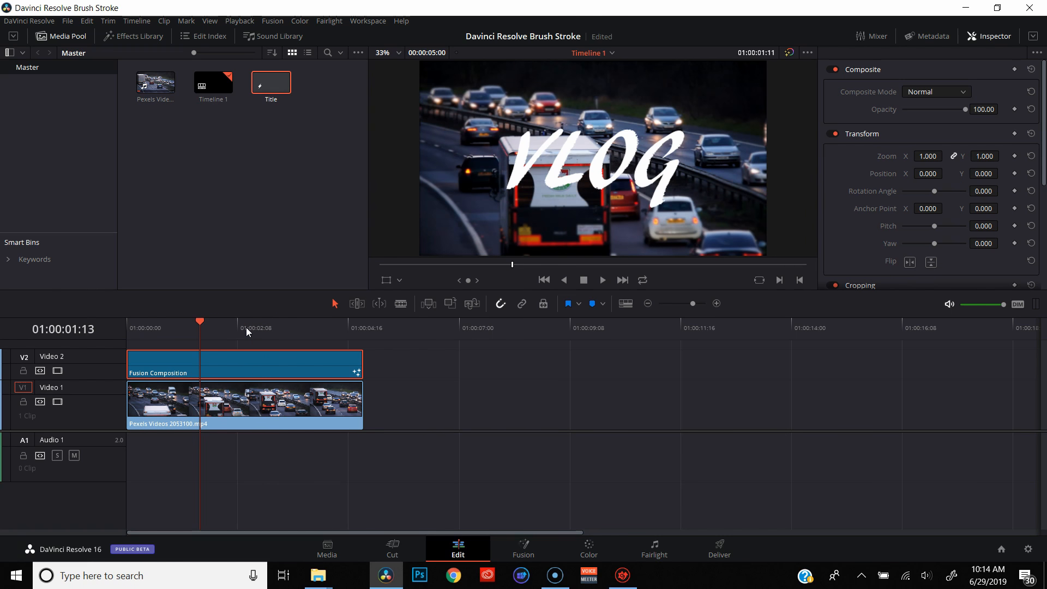
key(Left)
key(Left)
key(Left)
key(Left)
key(Left)
key(Left)
key(Left)
key(Left)
key(Left)
key(Right)
key(Right)
key(Right)
key(Right)
key(Right)
key(Right)
key(Right)
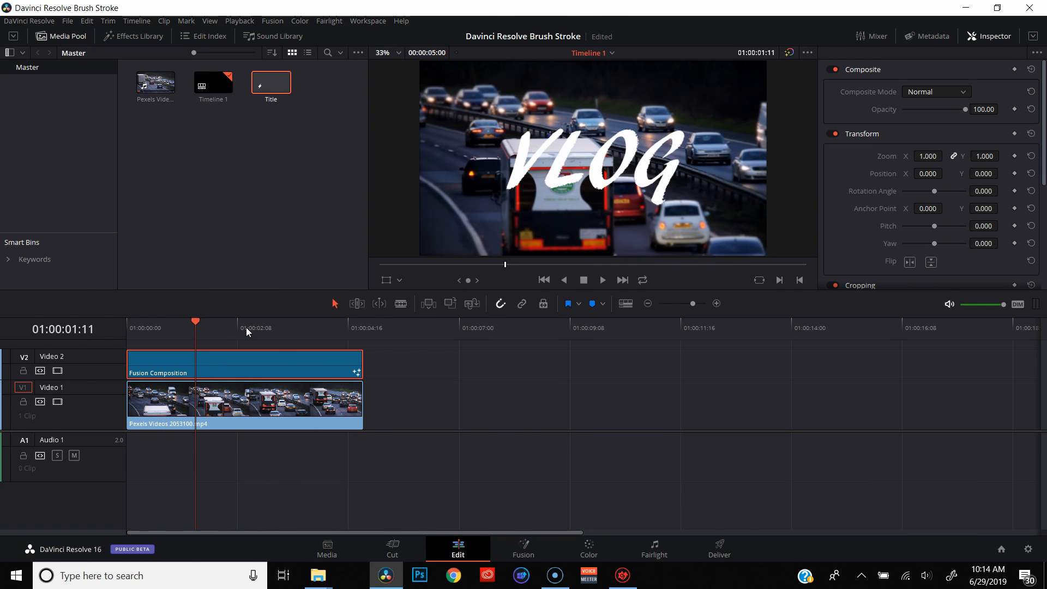
key(Right)
key(Right)
Trim the end of the Fusion Composition clip to about 01:00:02:08 and move the clip 20 frames later on Video 2
drag(361, 365, 234, 367)
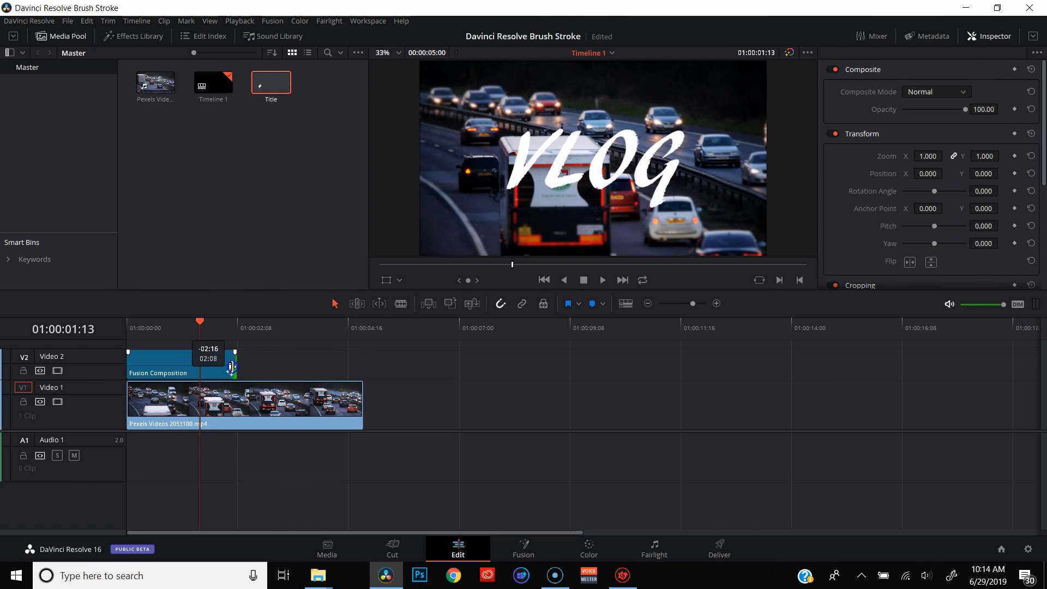
click(173, 373)
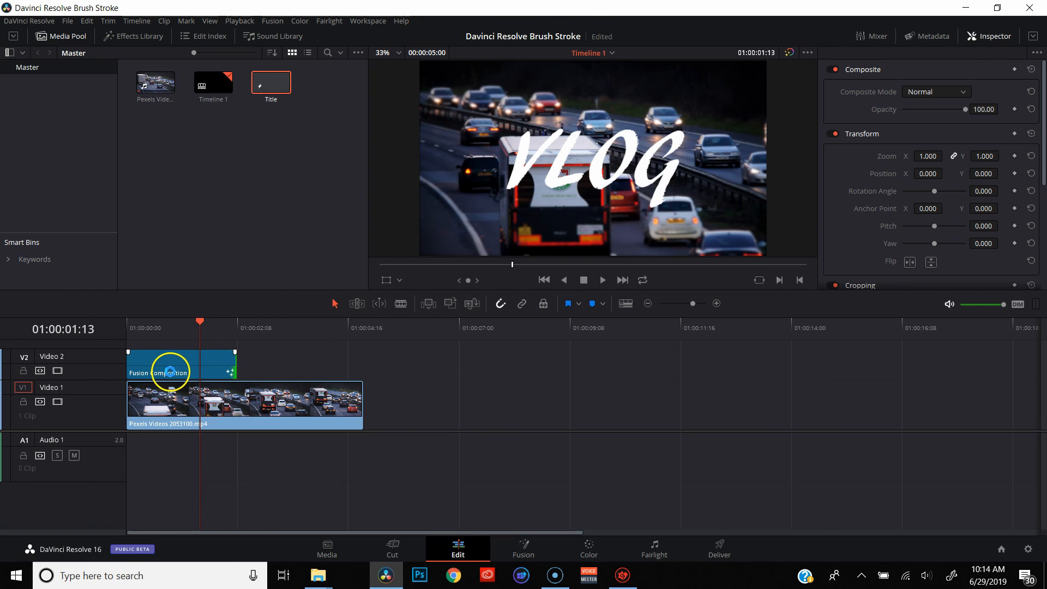
drag(170, 372, 211, 364)
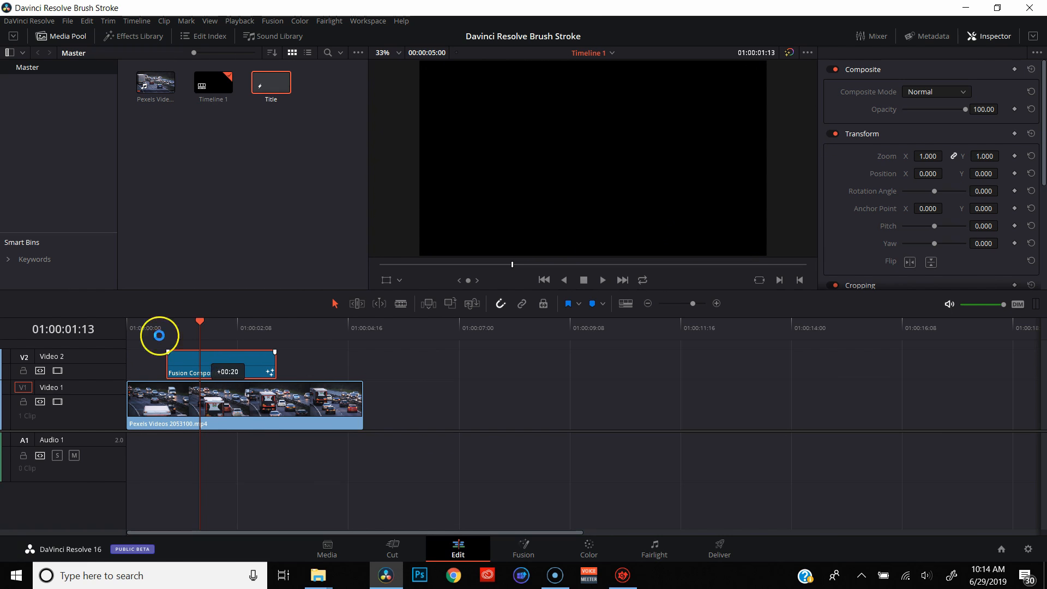
click(137, 332)
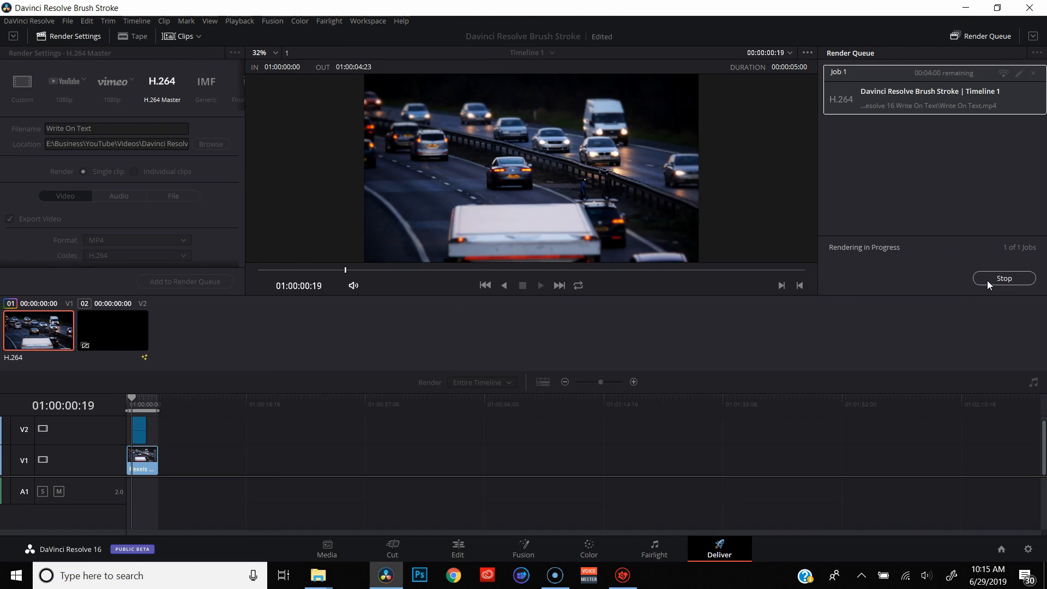